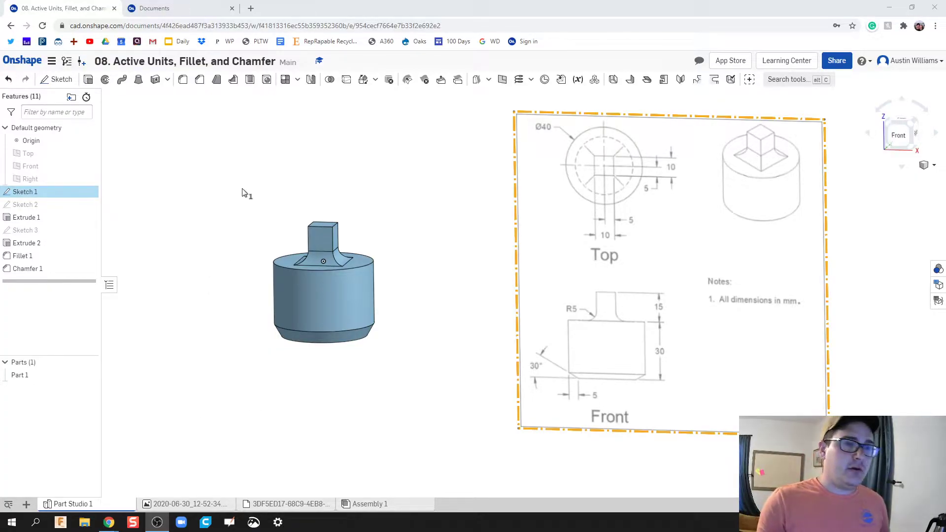
From the documents list, create a blank document named 'Active Units, Chamfer, and Fillet'.
left_click(186, 7)
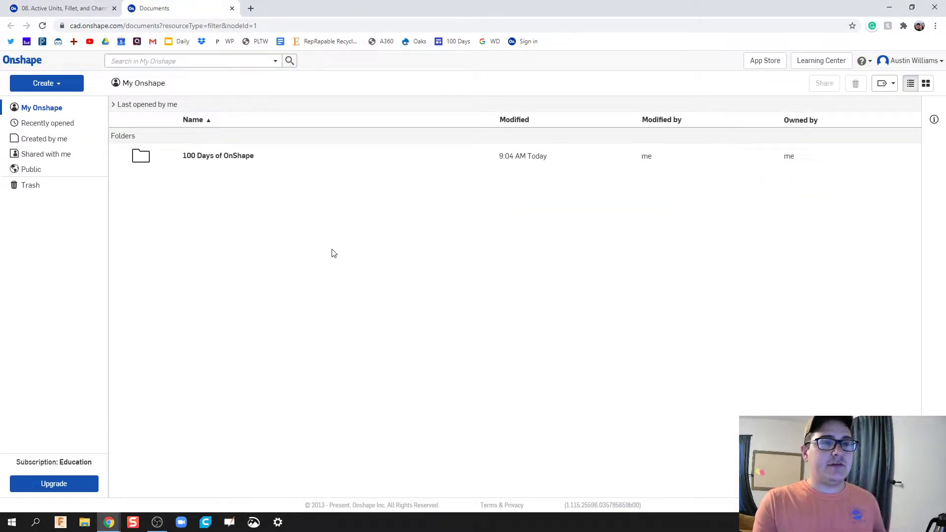
left_click(69, 88)
left_click(63, 100)
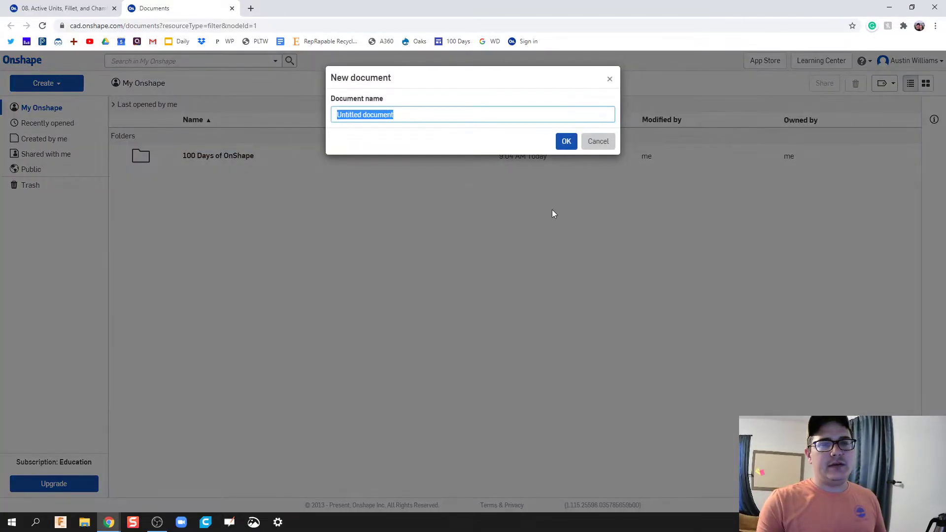
type("Active Units, C")
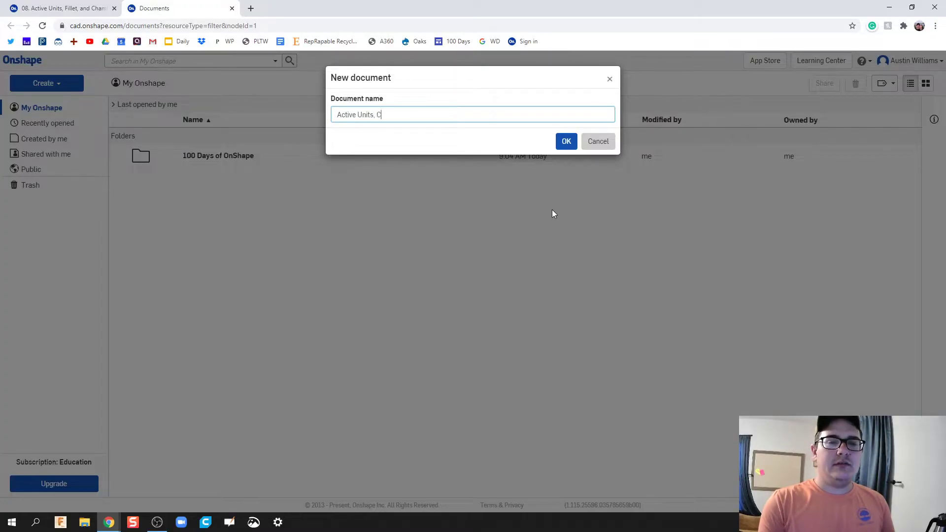
type("hamfer, and Fillet")
key("Return")
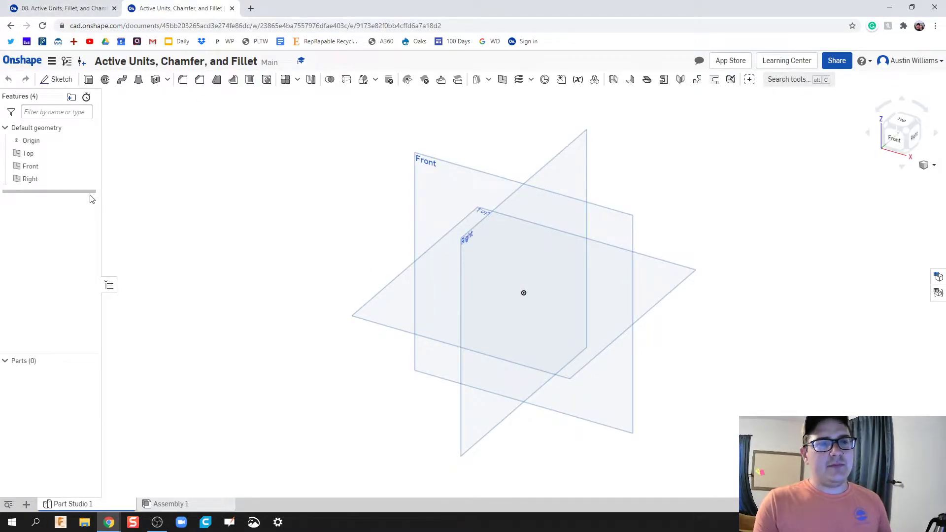
Start Sketch 1 on the Front plane alone and set the view normal to it.
left_click(39, 154)
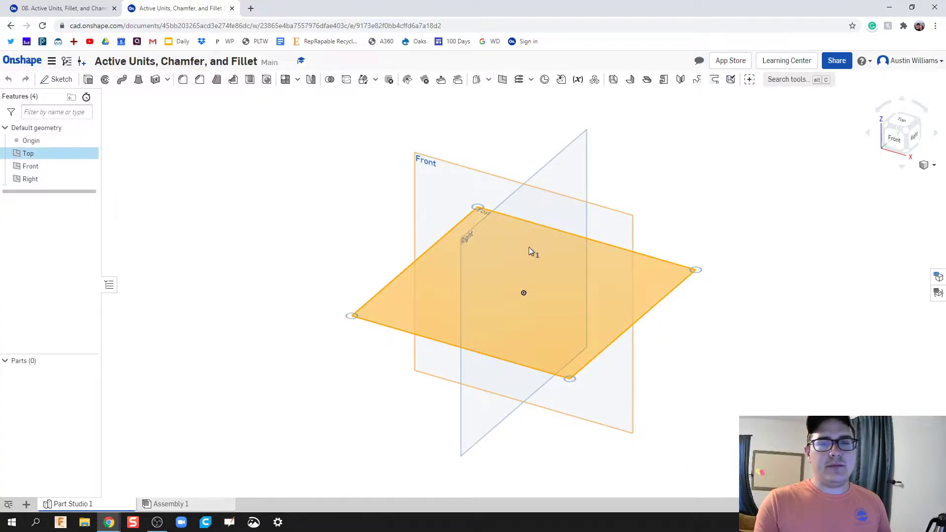
left_click(474, 198)
left_click(377, 318)
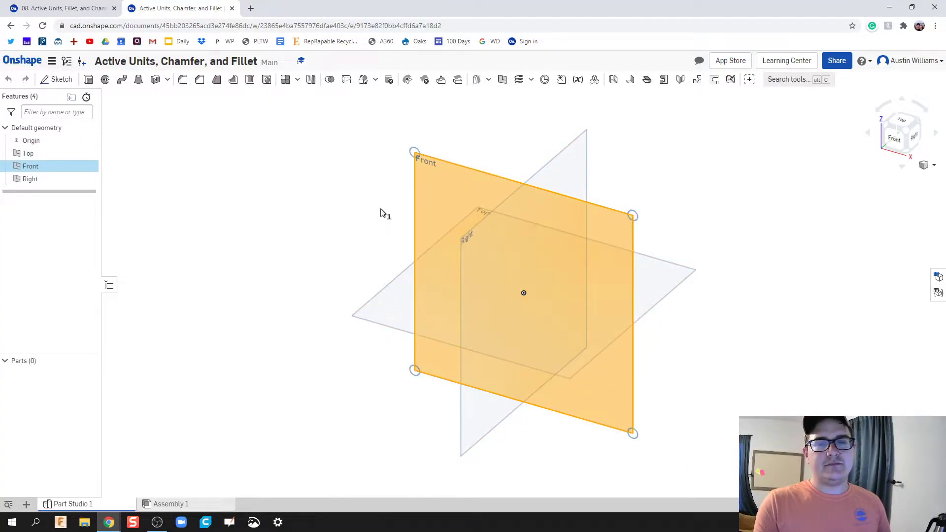
left_click(58, 79)
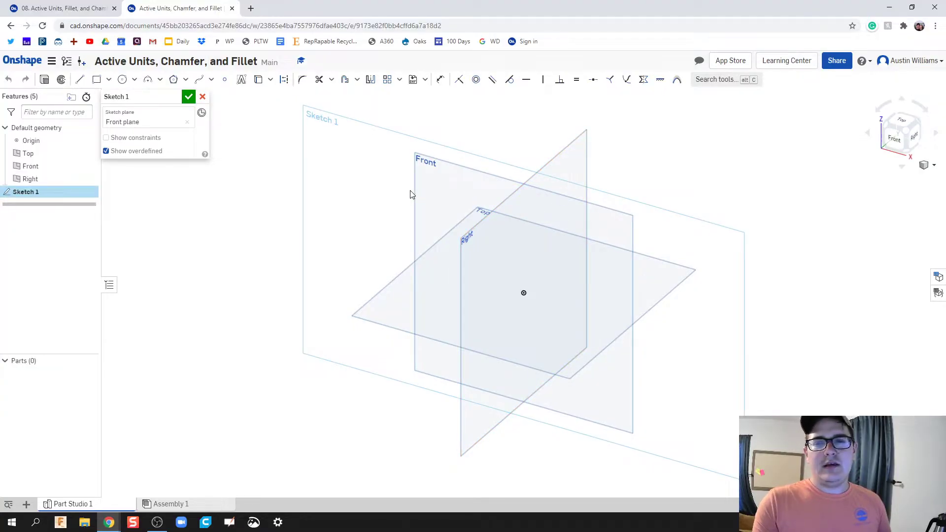
right_click(430, 191)
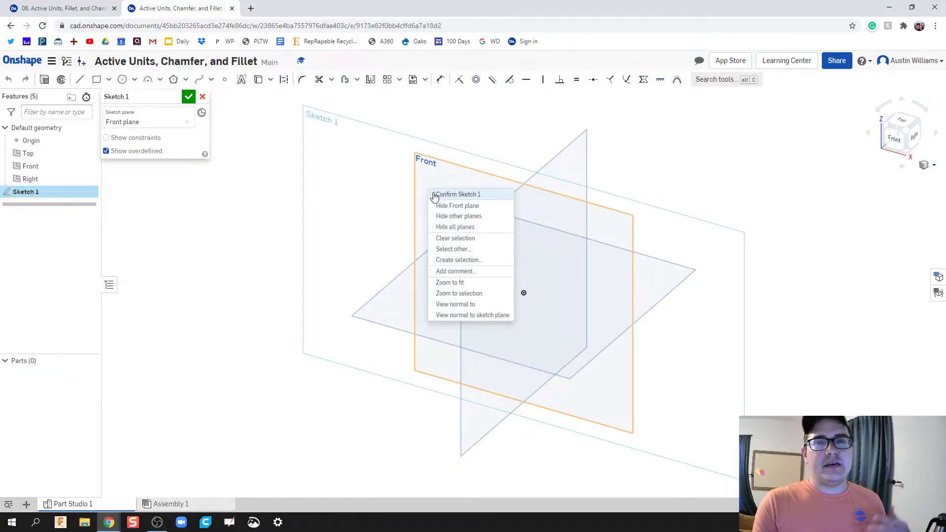
left_click(498, 306)
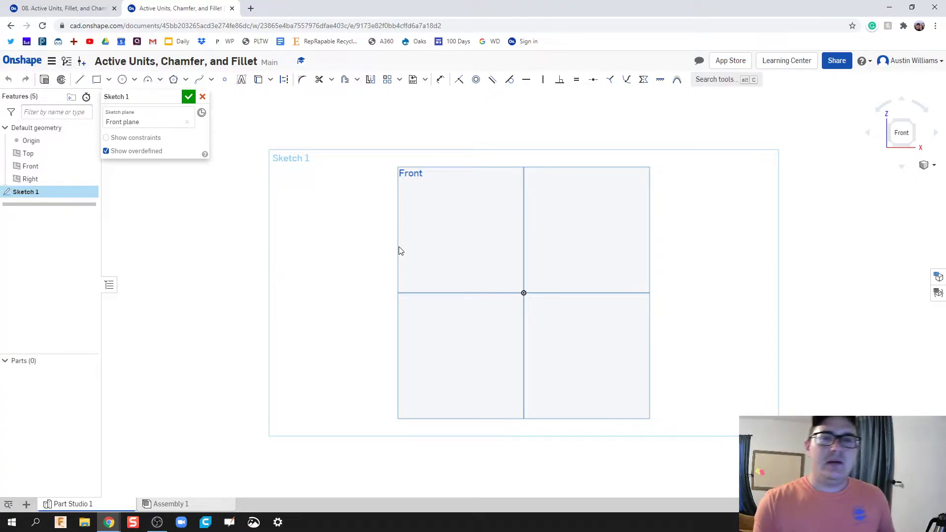
Upload 2020-06-30_12-52-34.png via Insert image and select it for Sketch 1.
middle_click_drag(380, 235, 325, 219)
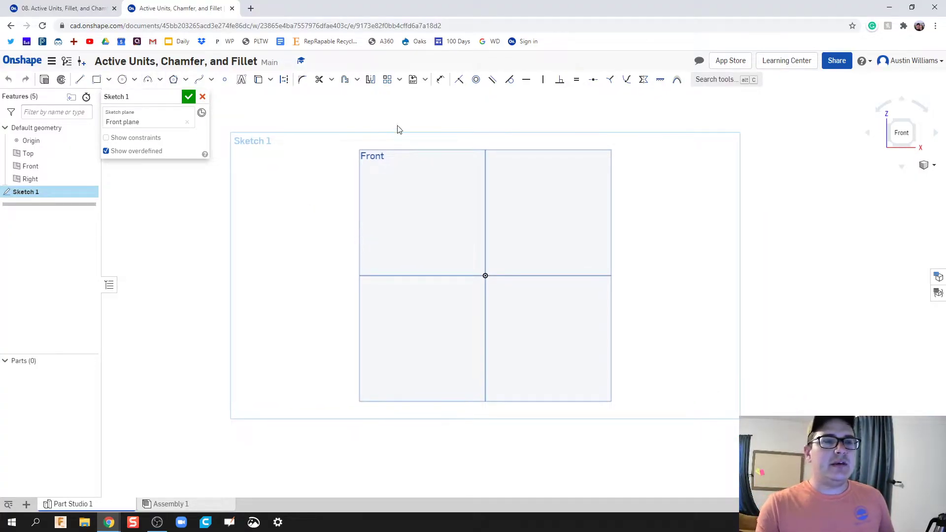
left_click(425, 79)
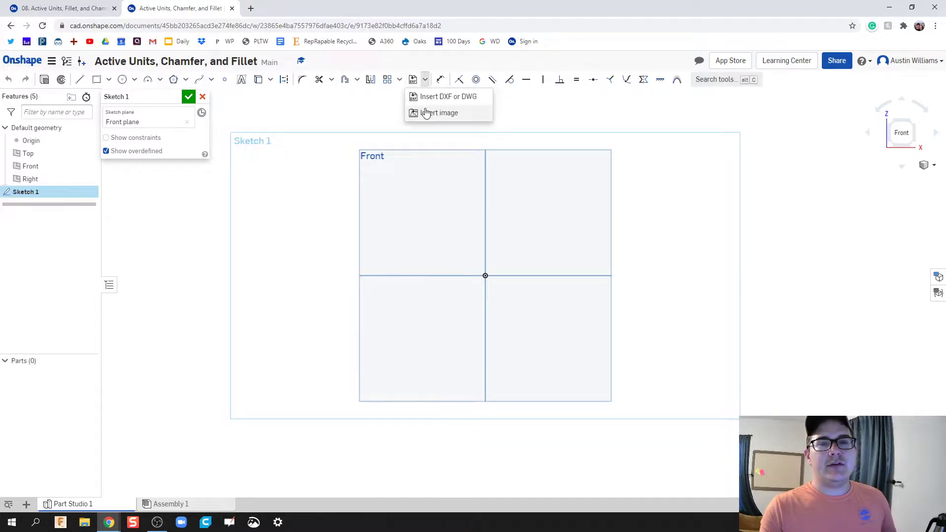
left_click(425, 114)
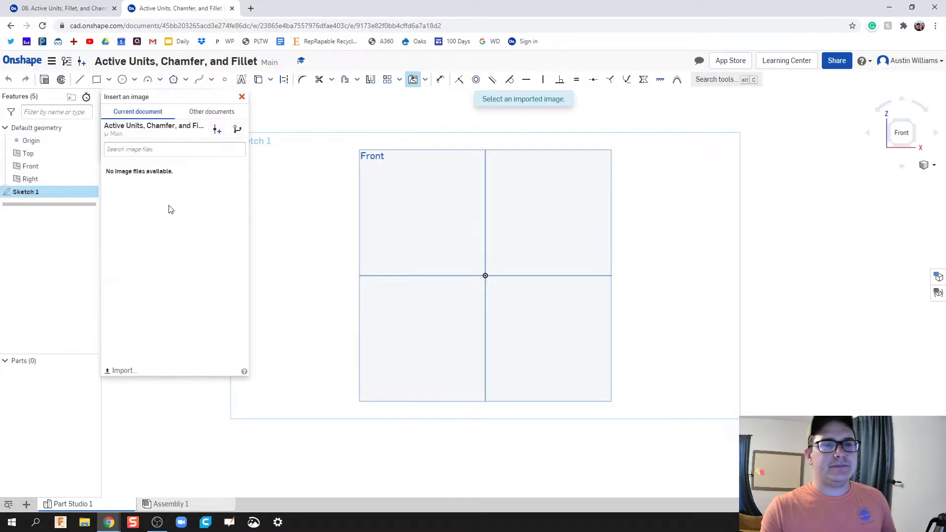
left_click(124, 371)
left_click(223, 80)
double_click(224, 80)
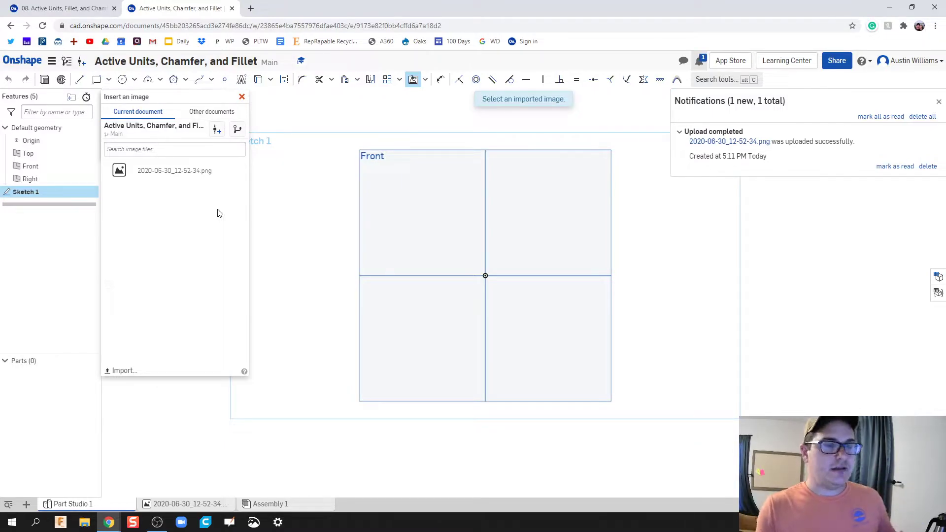
left_click(189, 177)
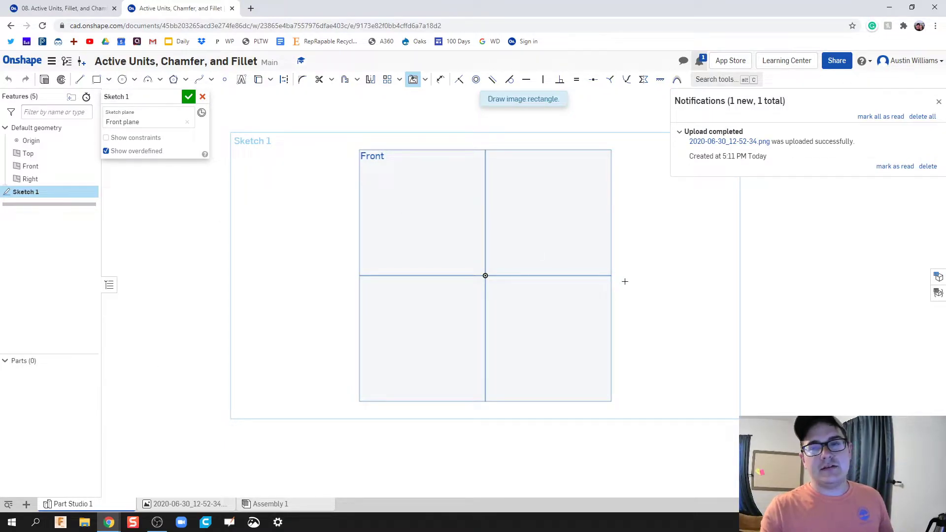
left_click(938, 101)
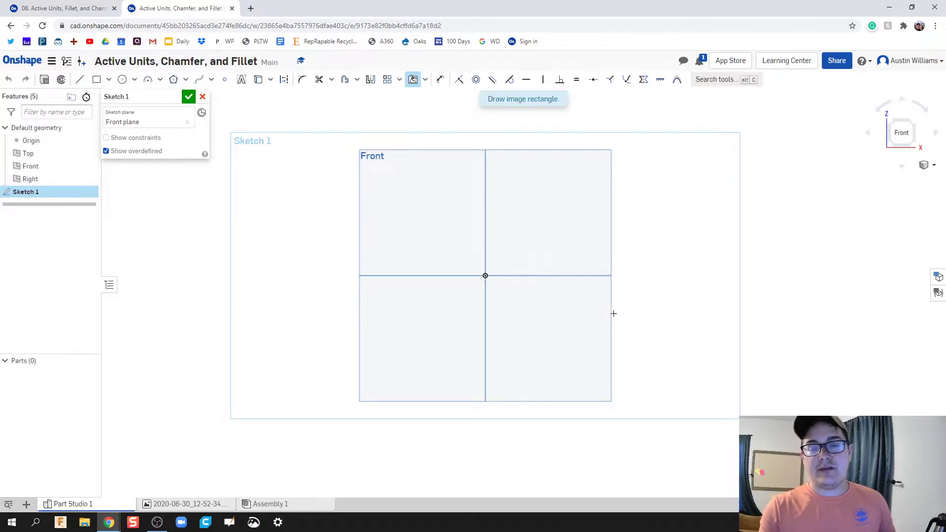
left_click_drag(628, 339, 641, 326)
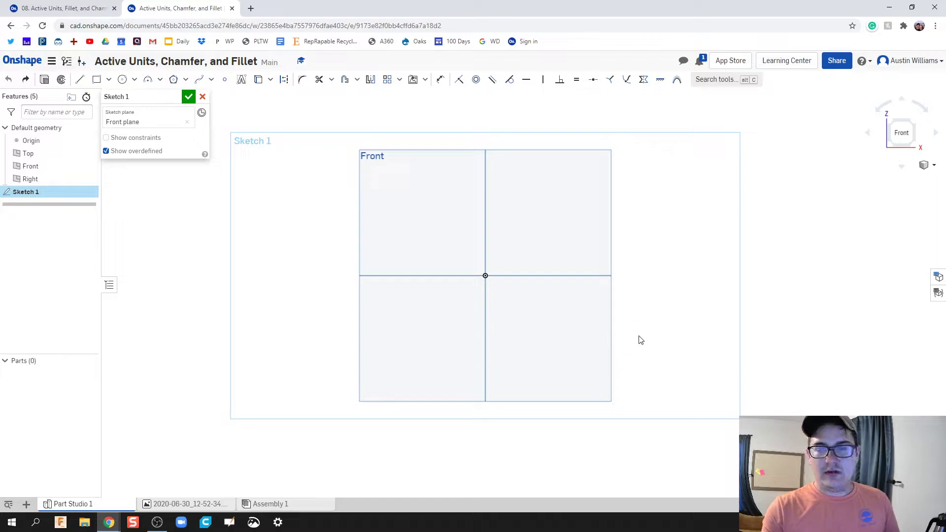
Place the drawing image to the right of the origin and finish Sketch 1.
left_click(425, 80)
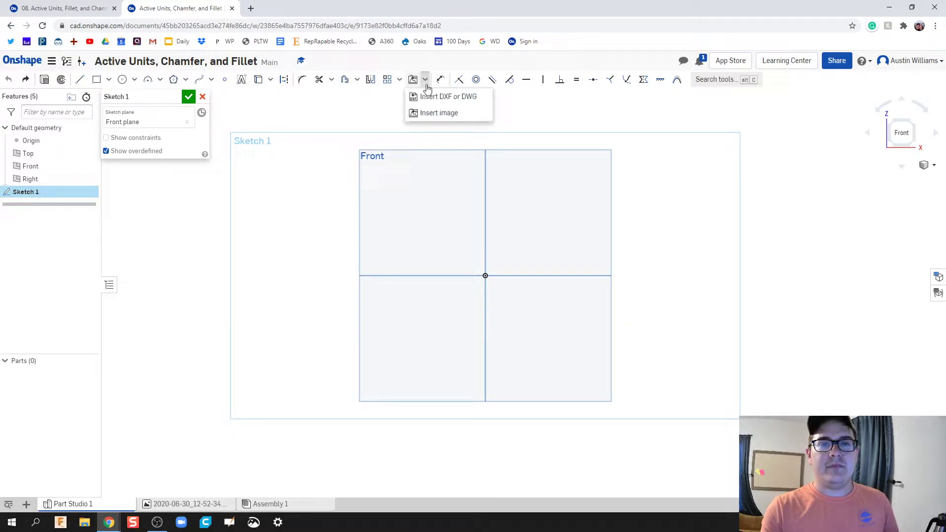
left_click(433, 113)
left_click(179, 177)
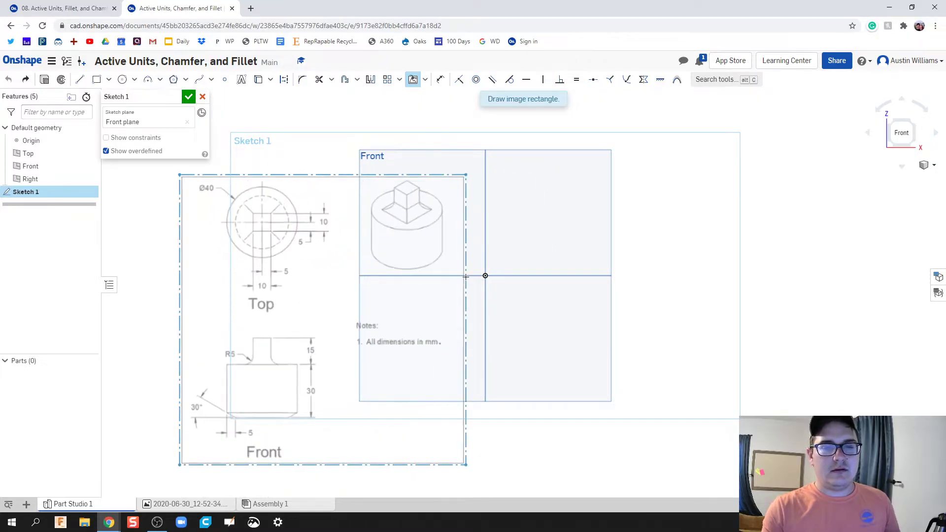
left_click(440, 439)
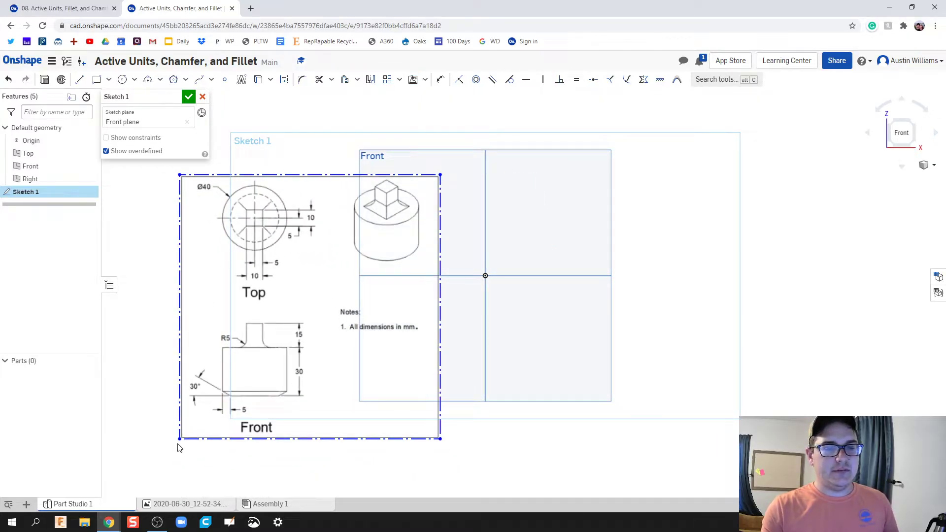
left_click_drag(180, 439, 637, 403)
key("d")
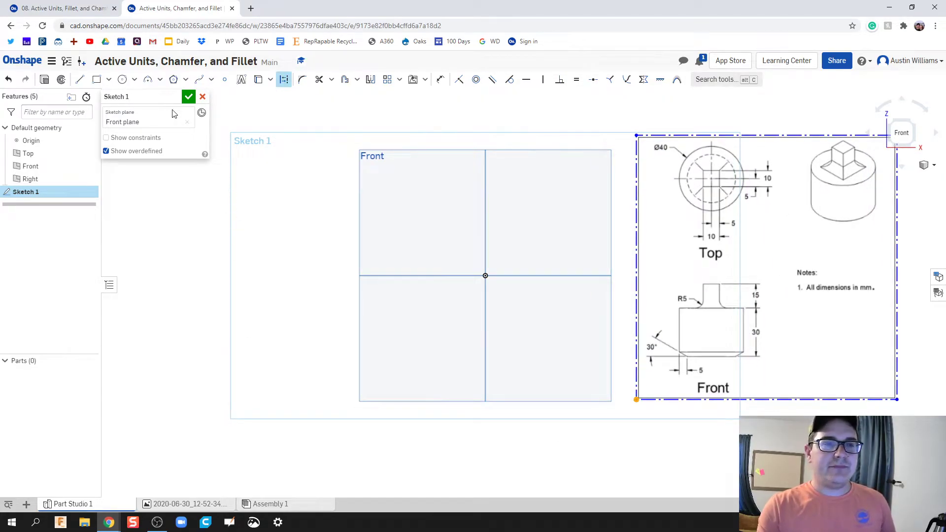
left_click(188, 97)
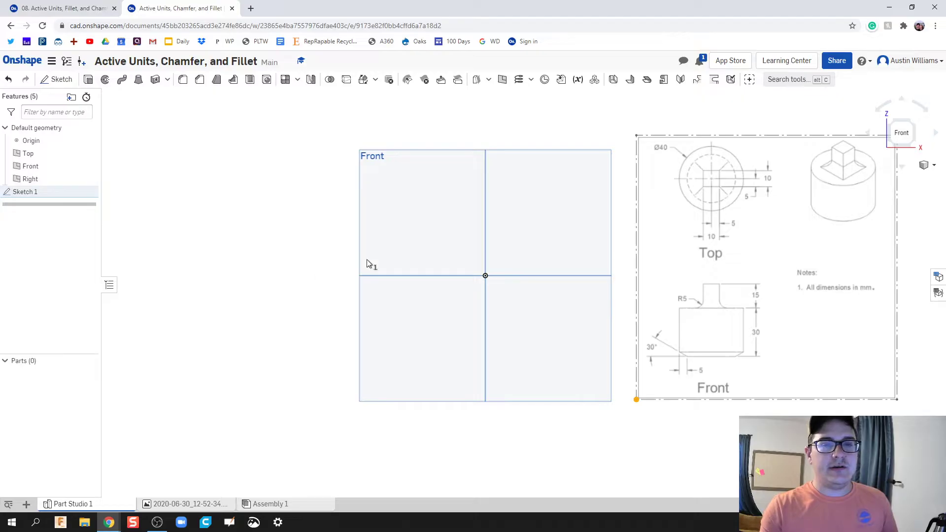
Hide the Front and Right planes, leaving the Top plane visible.
left_click(911, 124)
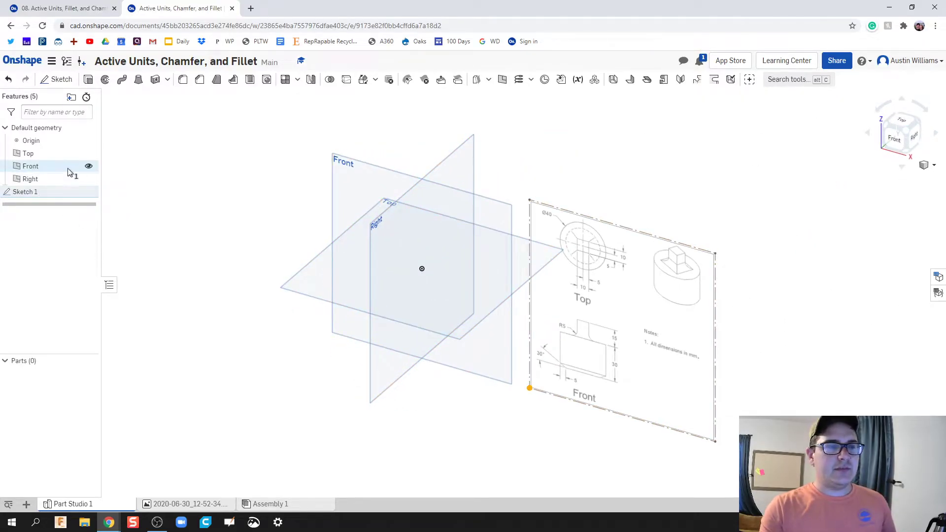
left_click(89, 155)
left_click(89, 154)
left_click(89, 167)
left_click(89, 179)
key("shift+1")
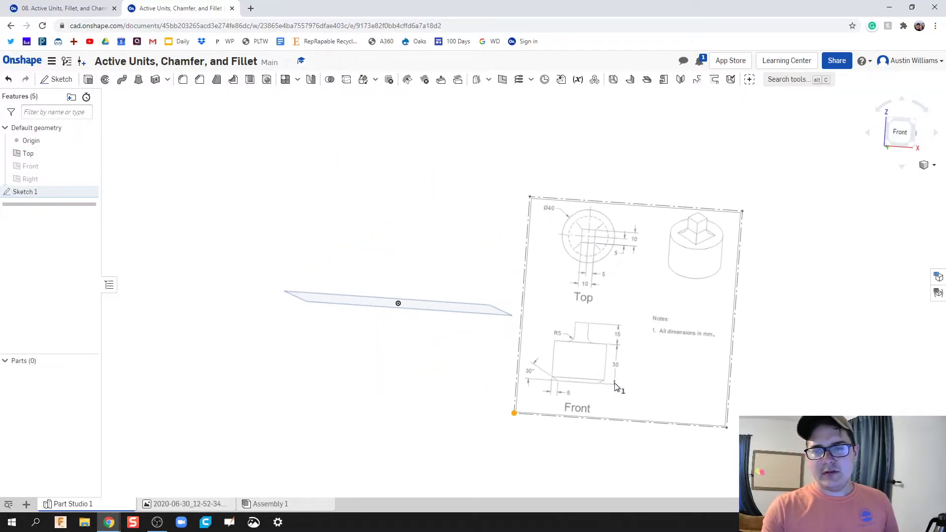
scroll(651, 364, "up", 3)
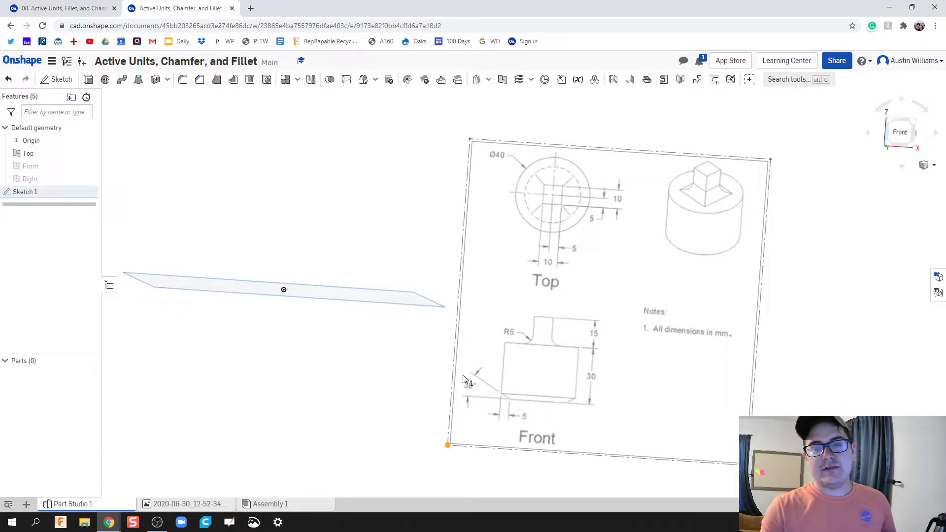
right_click_drag(365, 349, 346, 367)
scroll(348, 365, "up", 3)
scroll(348, 365, "down", 3)
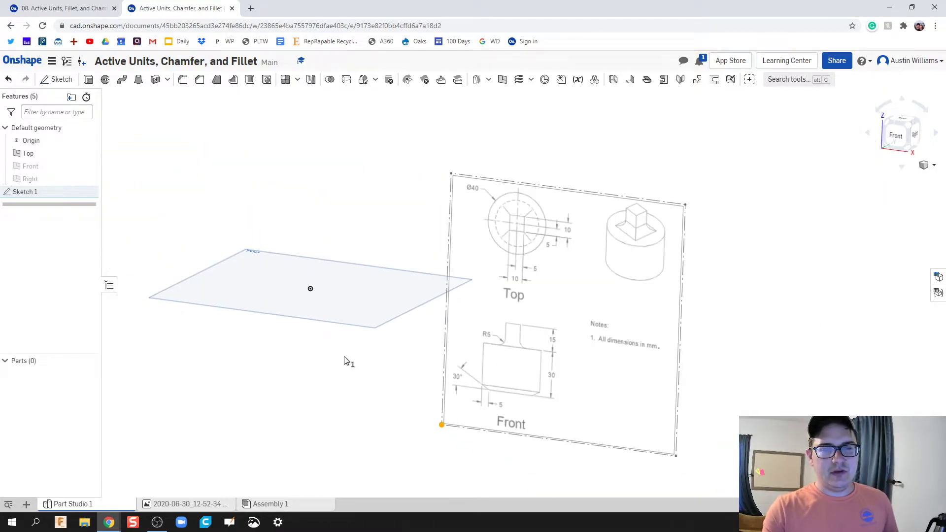
Start Sketch 2 on the Top plane and view it normal.
left_click(57, 83)
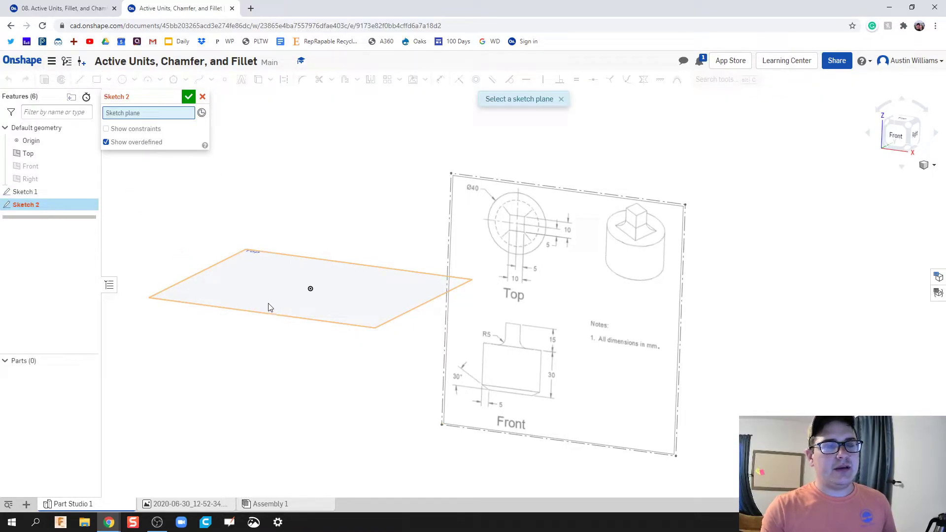
left_click(255, 290)
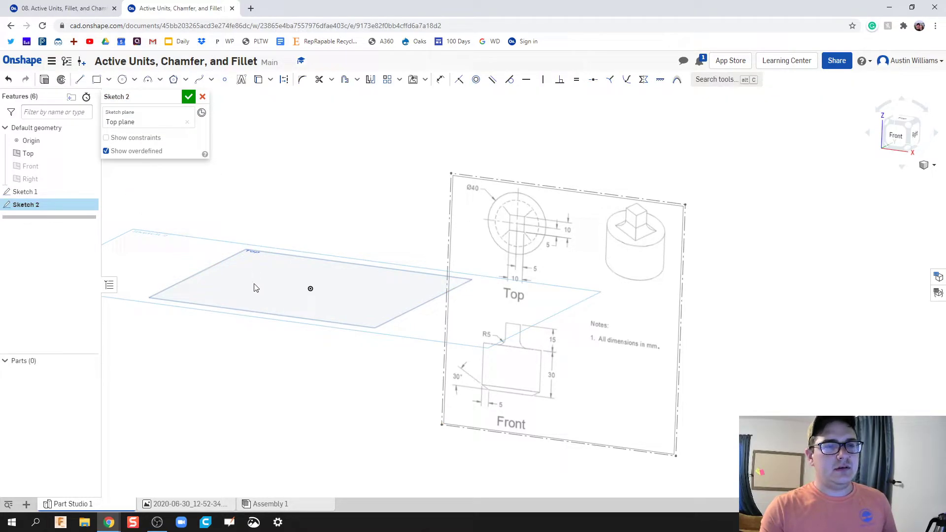
right_click_drag(281, 294, 279, 296)
right_click(274, 292)
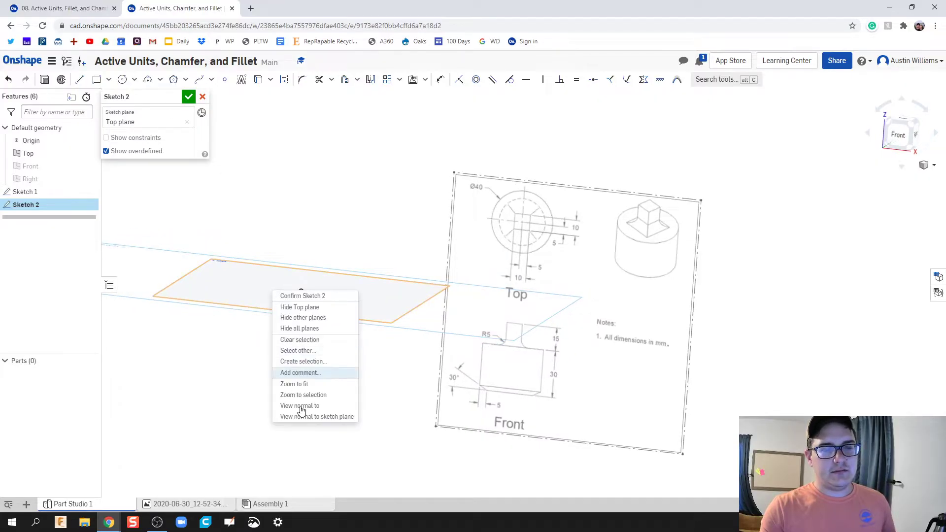
left_click(300, 416)
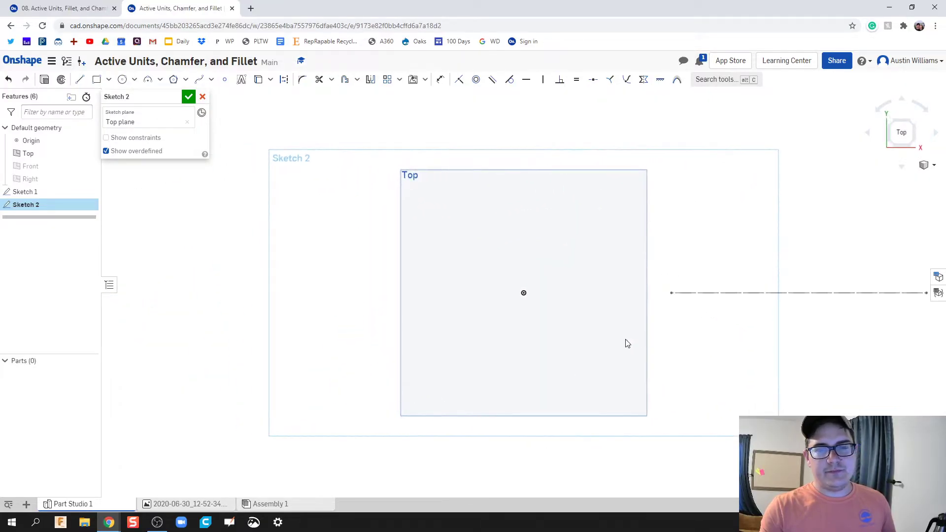
Begin a centre-point circle at the origin, then cancel it.
left_click(122, 80)
left_click(524, 292)
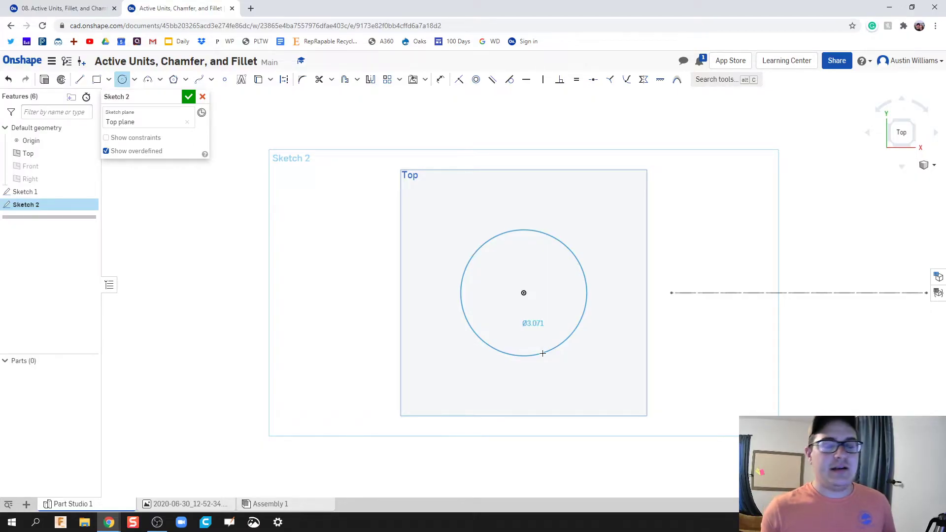
key("Escape")
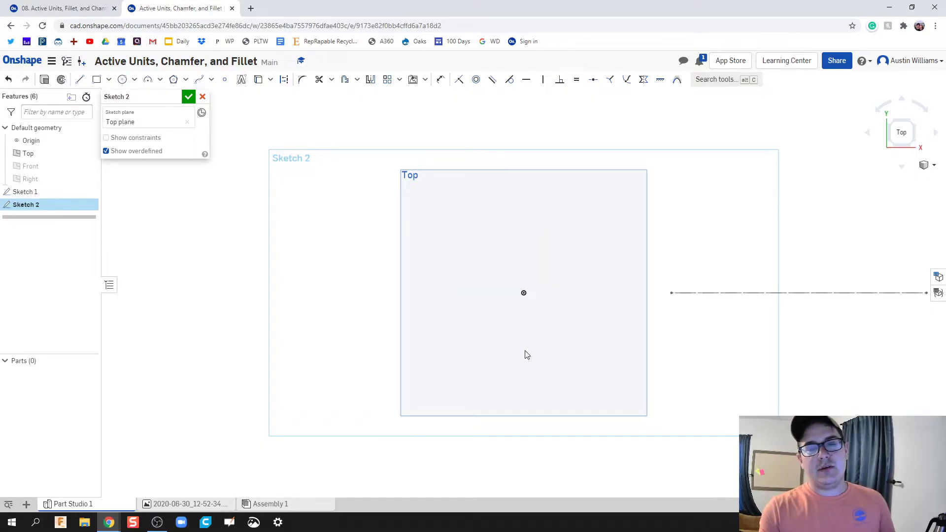
Set the workspace default length unit to Millimeter in Workspace units.
left_click(51, 63)
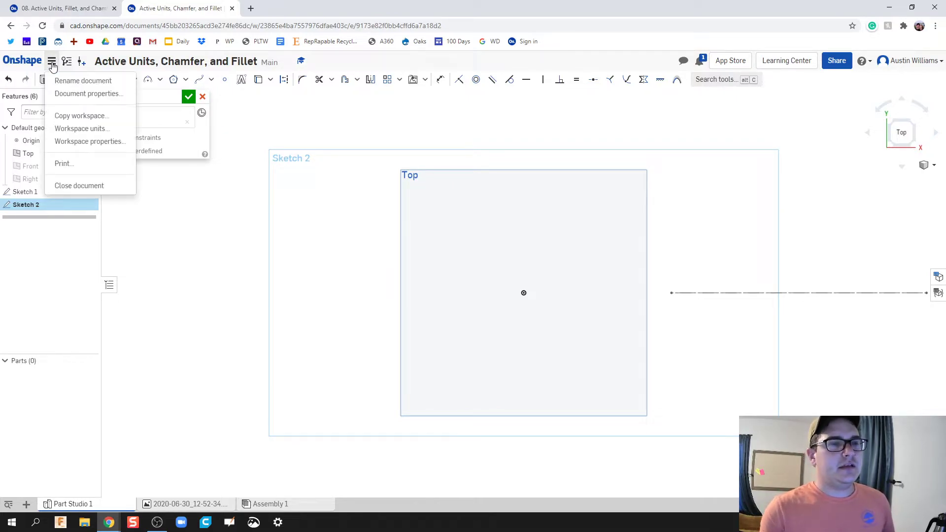
left_click(71, 130)
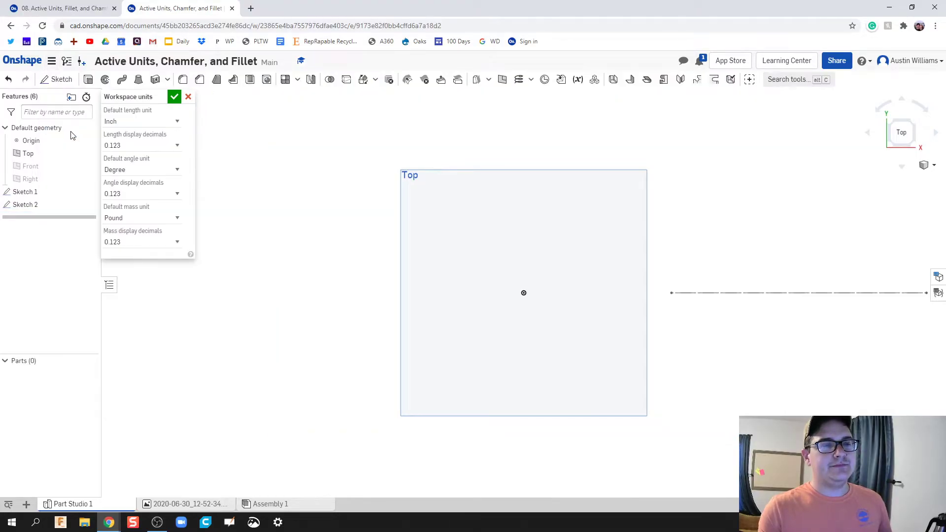
left_click(178, 125)
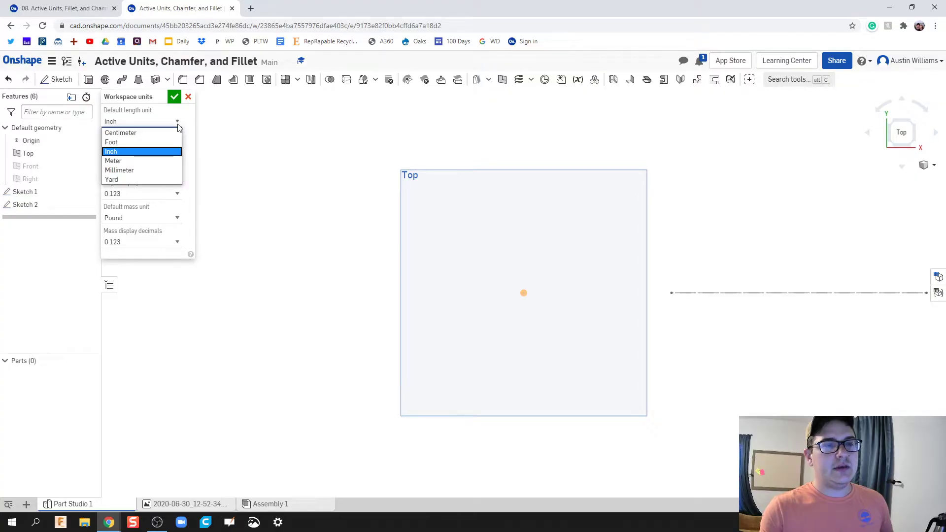
left_click(167, 172)
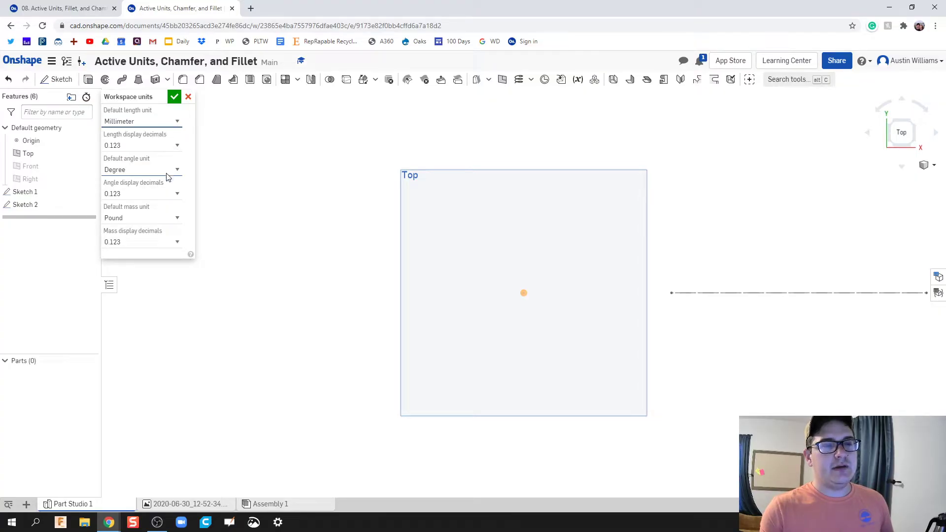
left_click(174, 97)
Inspect the reference drawing, then view the Top plane normal and zoom in.
mouse_move(623, 387)
right_mouse_down()
mouse_move(598, 363)
mouse_move(613, 345)
mouse_move(916, 333)
right_mouse_up()
scroll(882, 359, "down", 3)
scroll(877, 362, "up", 10)
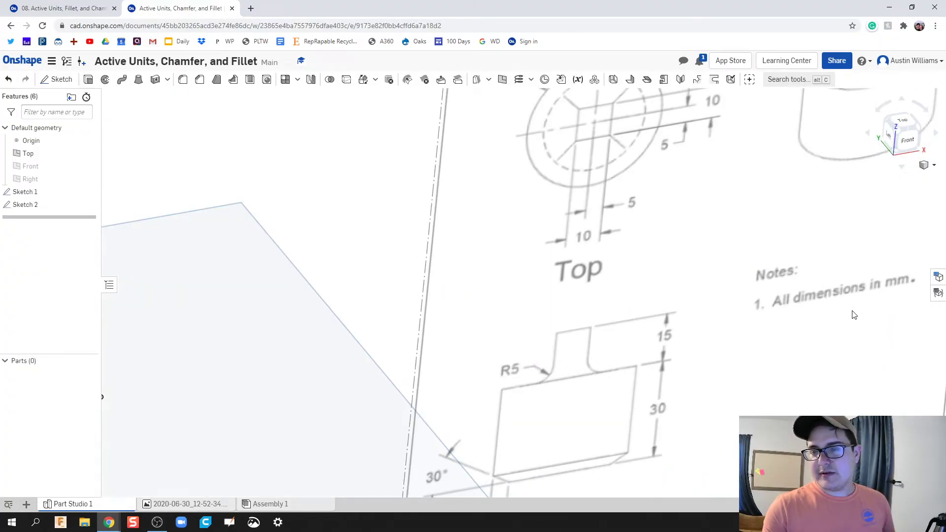
scroll(672, 327, "down", 3)
scroll(583, 312, "up", 2)
scroll(522, 321, "down", 8)
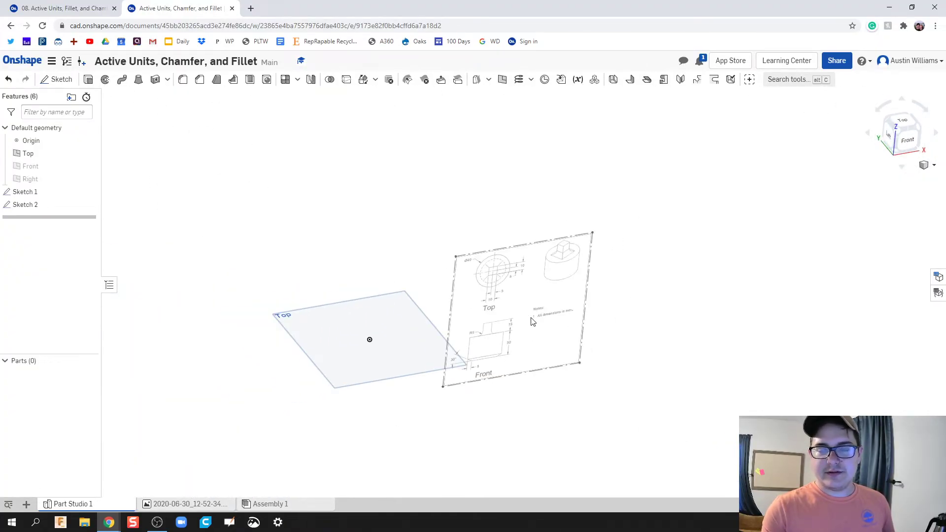
right_click(349, 357)
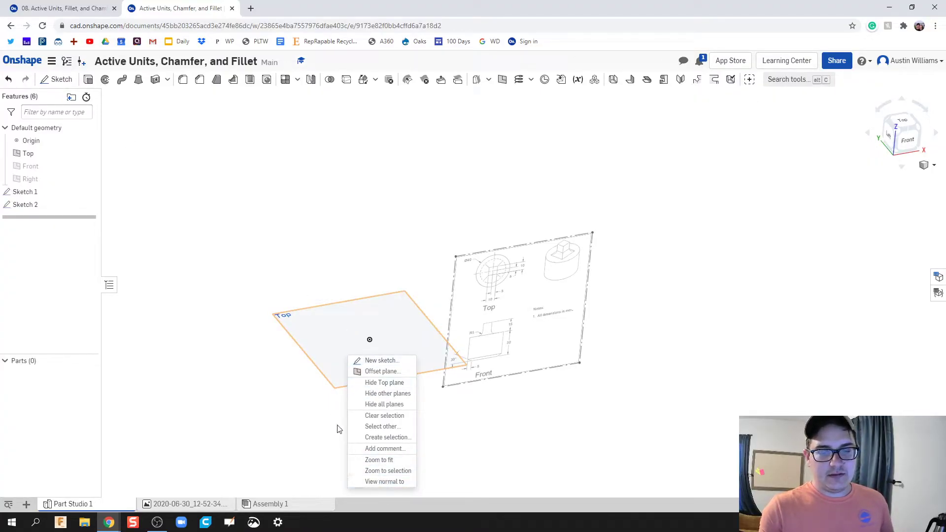
left_click(372, 481)
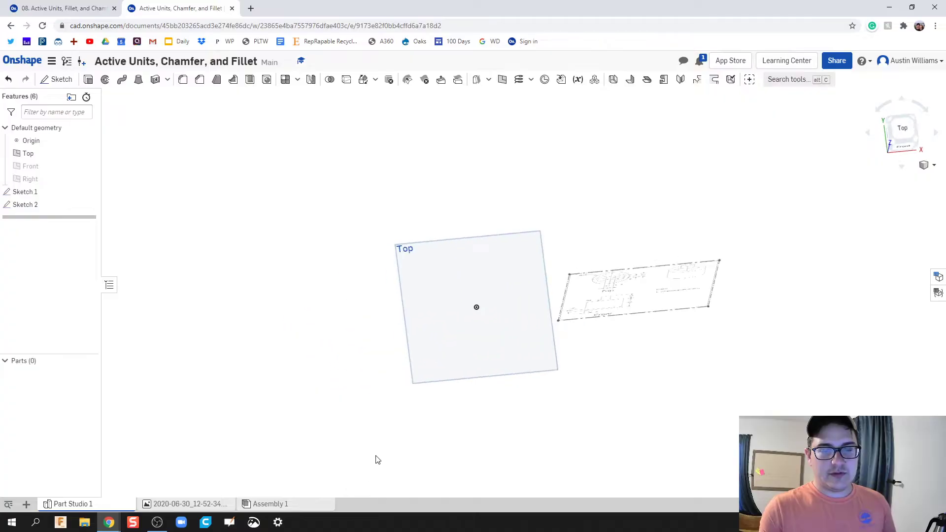
scroll(592, 359, "up", 5)
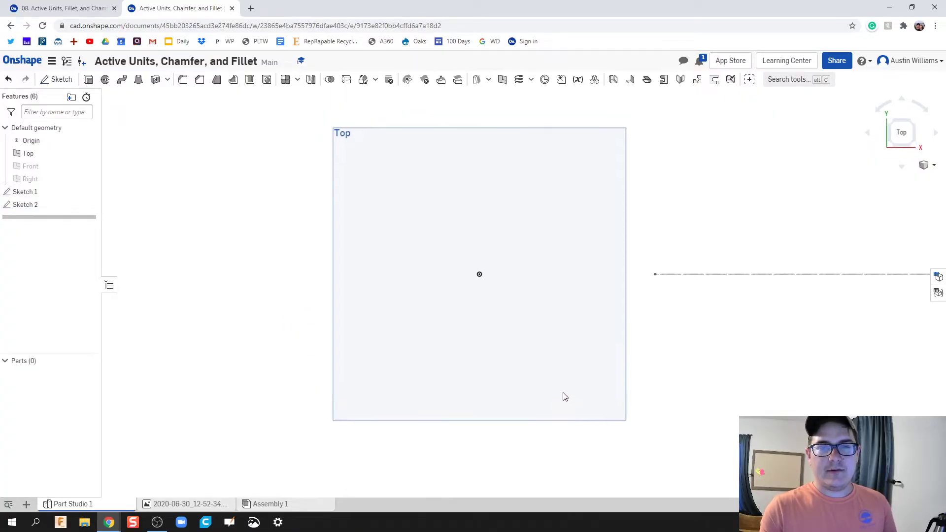
Reopen Sketch 2 and draw a circle centred on the origin.
double_click(24, 206)
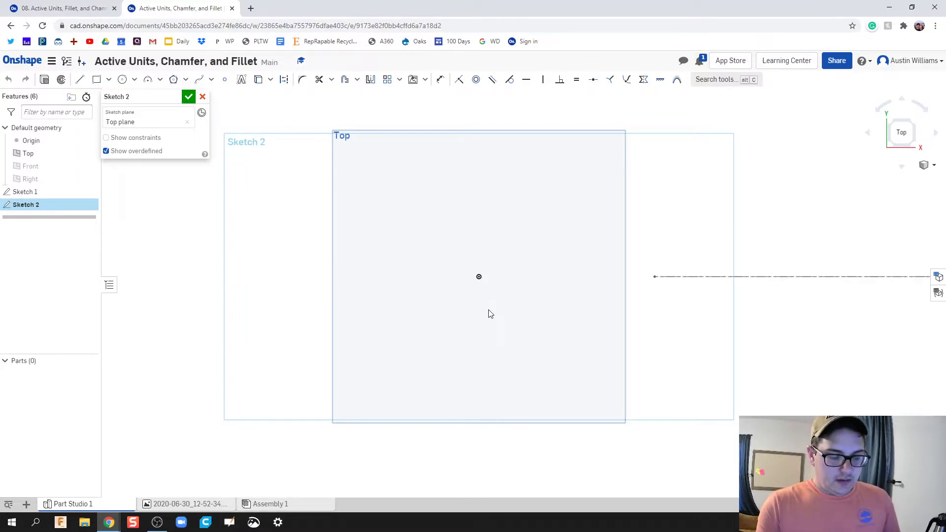
key("c")
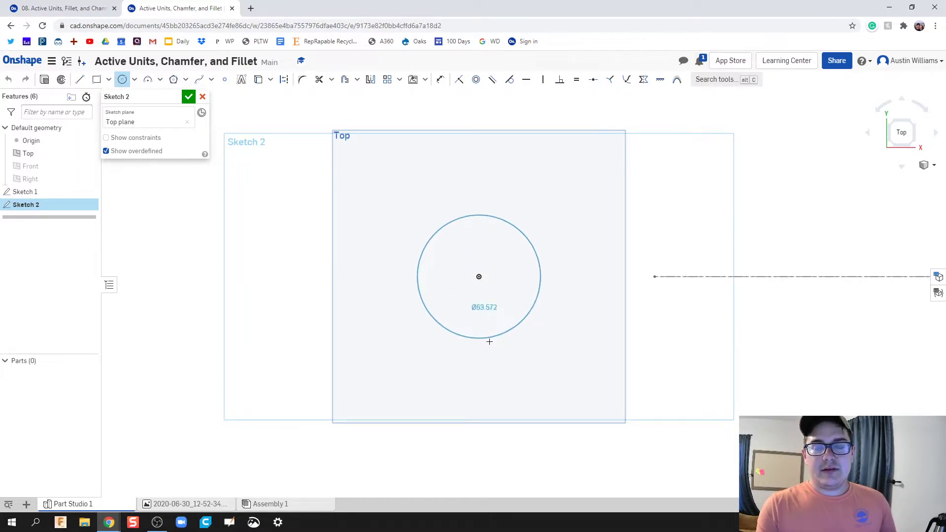
mouse_move(490, 344)
right_mouse_down()
mouse_move(494, 297)
mouse_move(492, 335)
right_mouse_up()
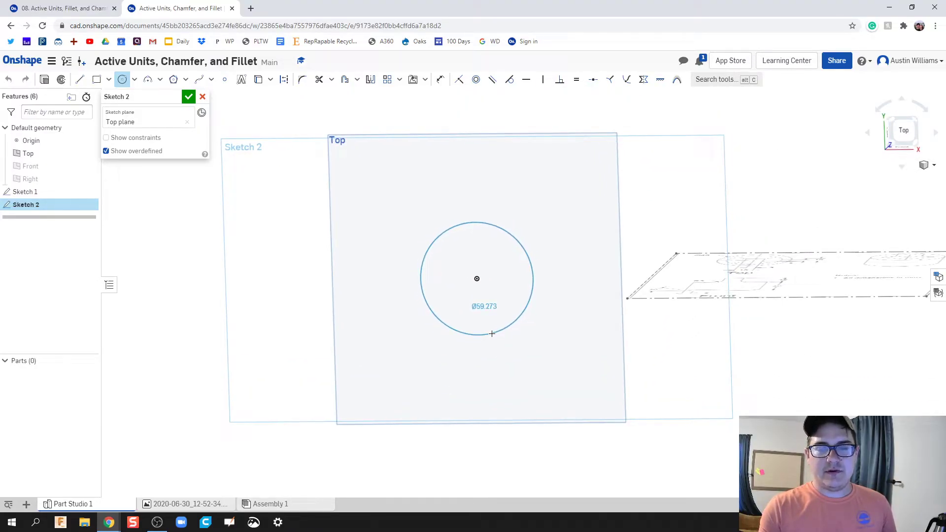
left_click(492, 334)
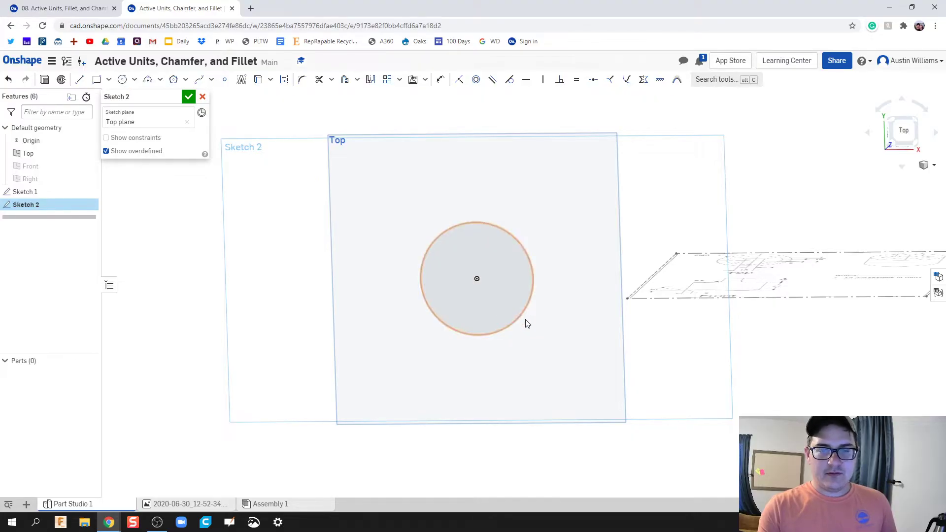
Dimension the circle to a 40 mm diameter and finish Sketch 2.
key("d")
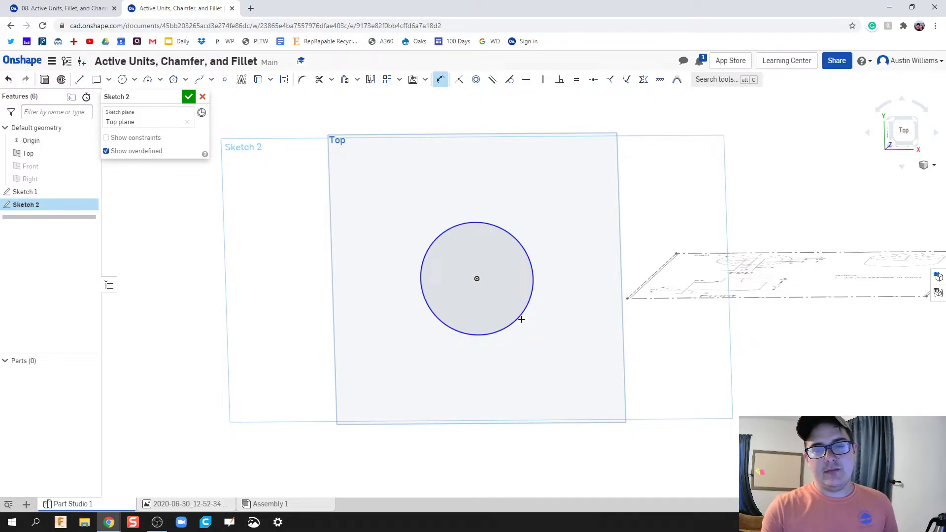
left_click(521, 320)
left_click(542, 341)
type("40")
key("Return")
scroll(521, 349, "down", 1)
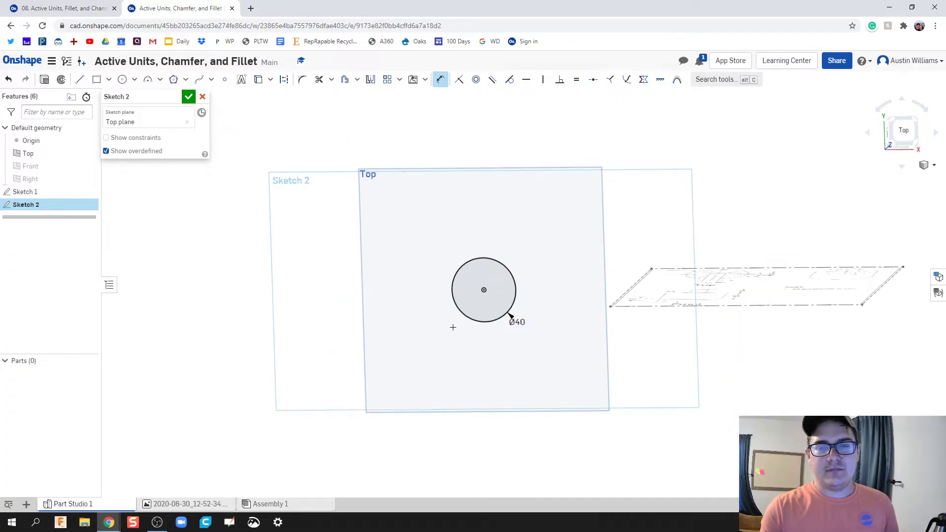
left_click(187, 97)
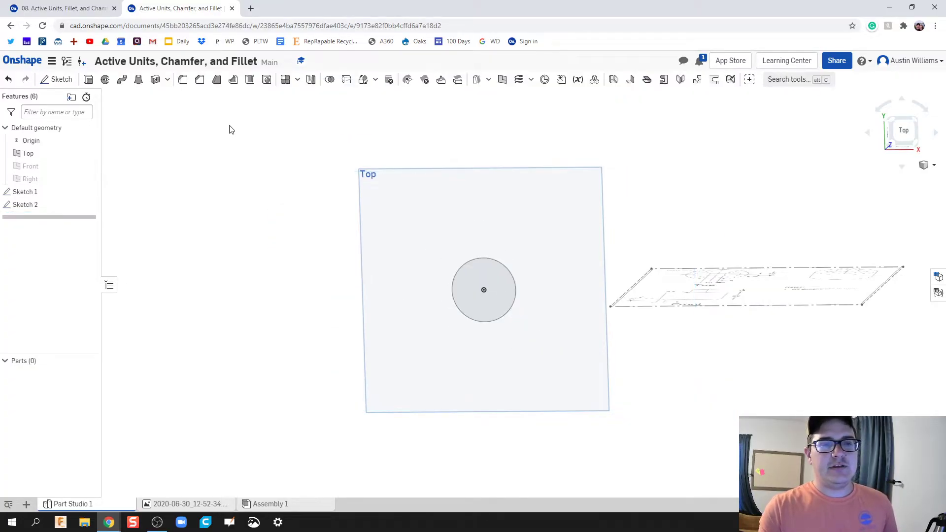
scroll(367, 326, "up", 2)
mouse_move(359, 324)
right_mouse_down()
mouse_move(338, 282)
mouse_move(460, 298)
mouse_move(486, 380)
mouse_move(438, 386)
right_mouse_up()
middle_click_drag(438, 385, 394, 383)
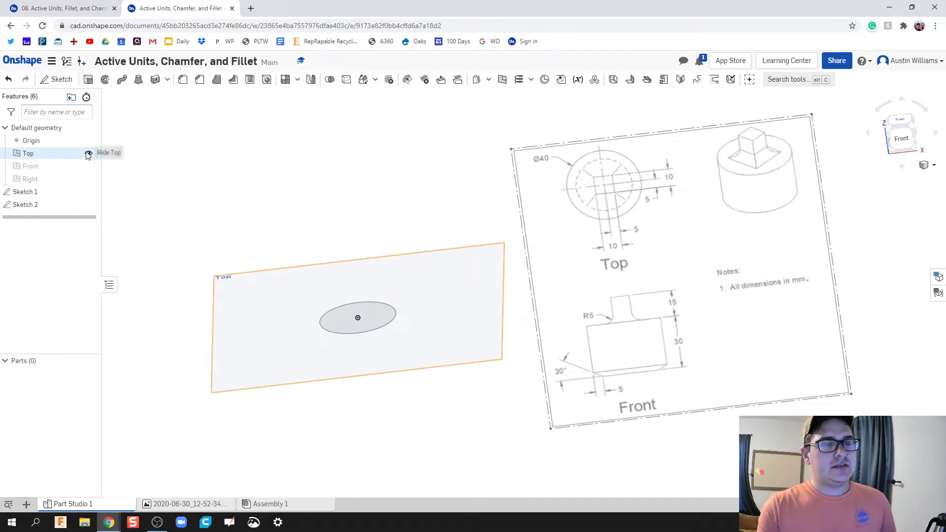
Hide the Top plane using its eye icon.
left_click(89, 154)
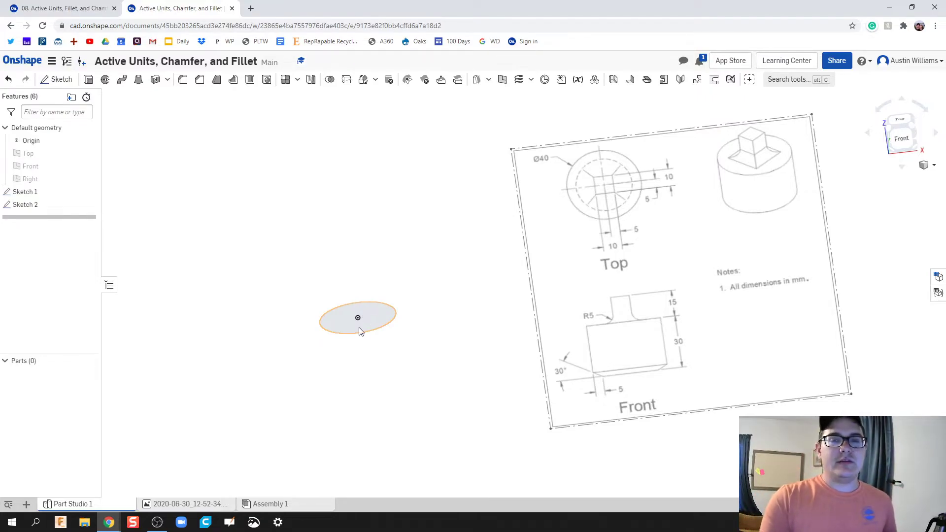
Extrude the 40 mm circle downward 30 mm into a solid cylinder.
left_click(88, 79)
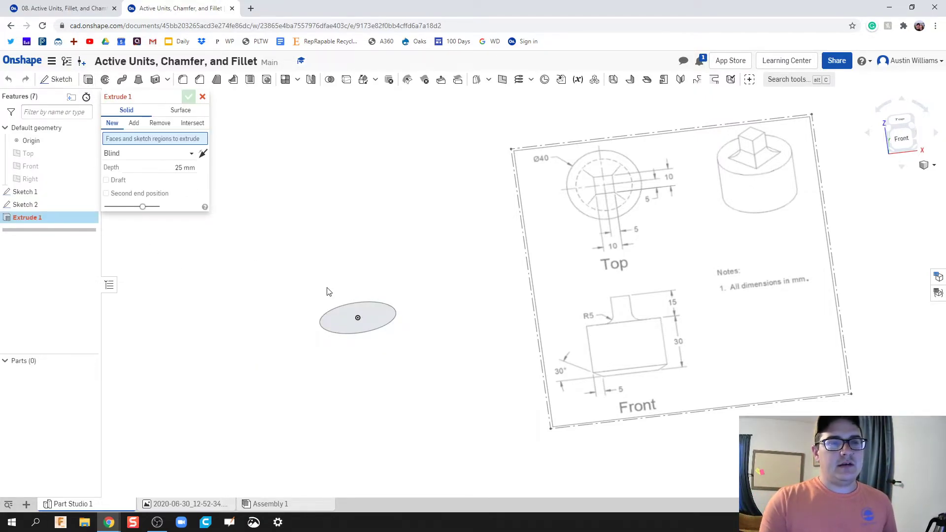
left_click(364, 329)
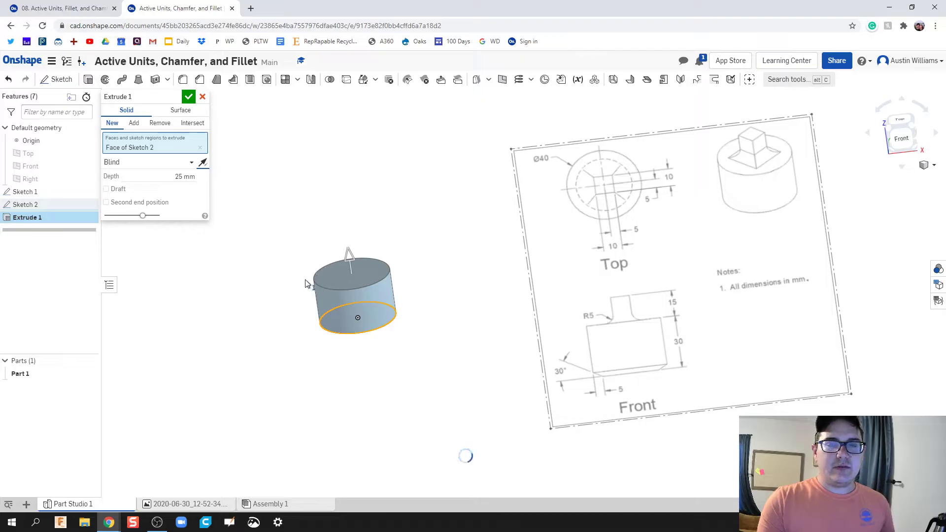
left_click(202, 164)
left_click(202, 165)
left_click(202, 166)
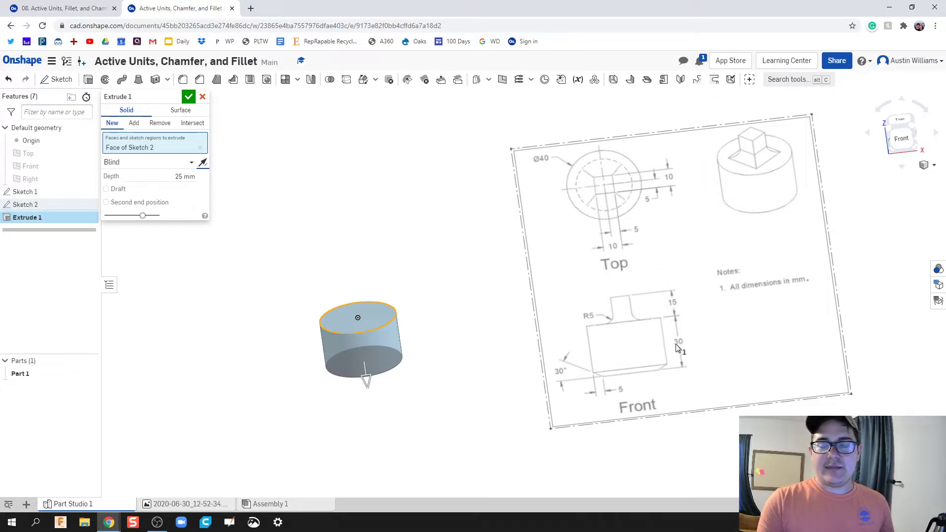
left_click(180, 174)
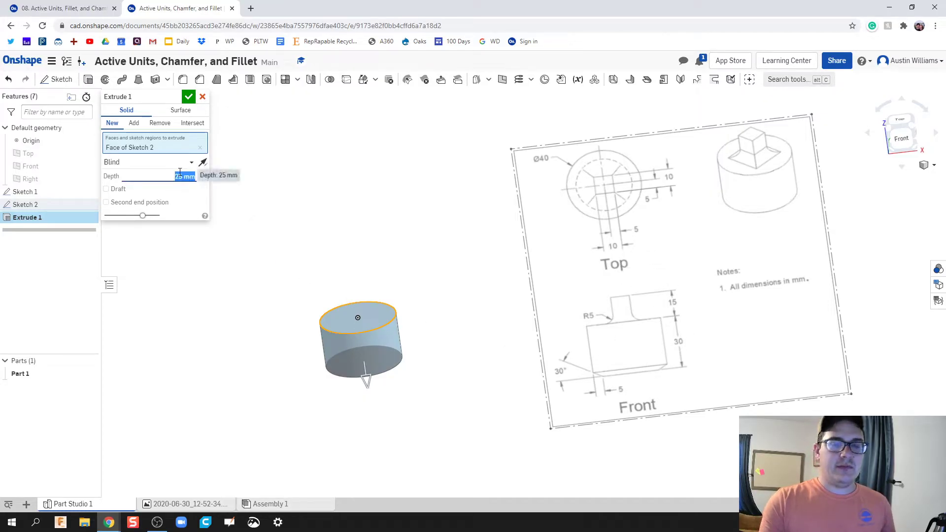
type("30")
key("Return")
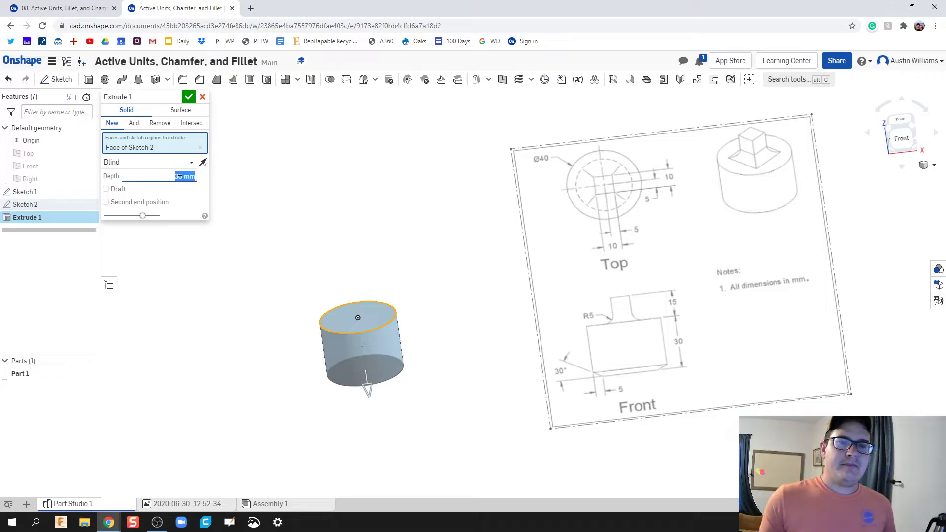
left_click(189, 97)
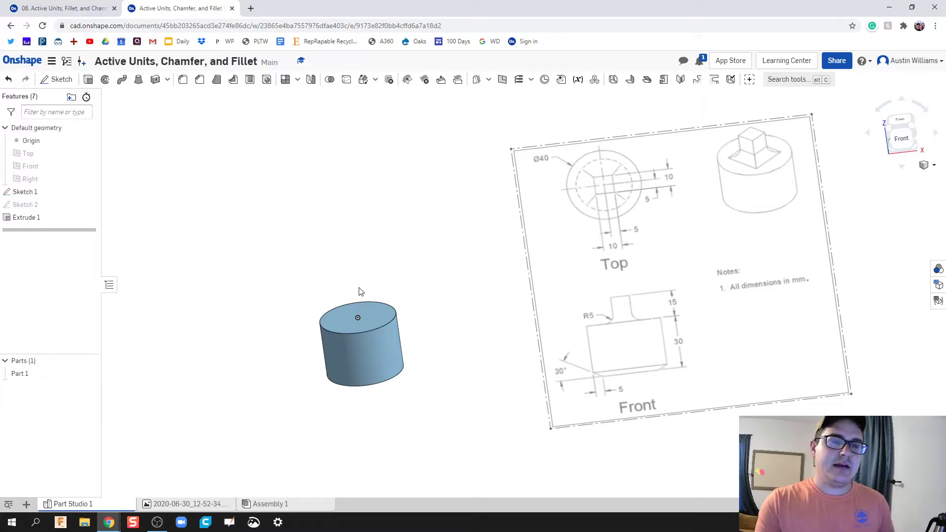
Start a new sketch on the cylinder's top face and view it normal to the sketch plane.
left_click(60, 80)
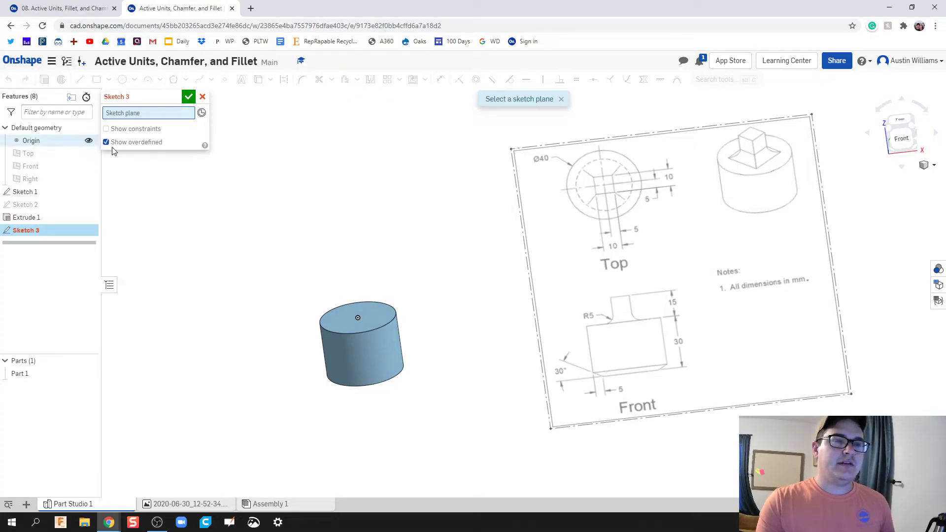
left_click(360, 327)
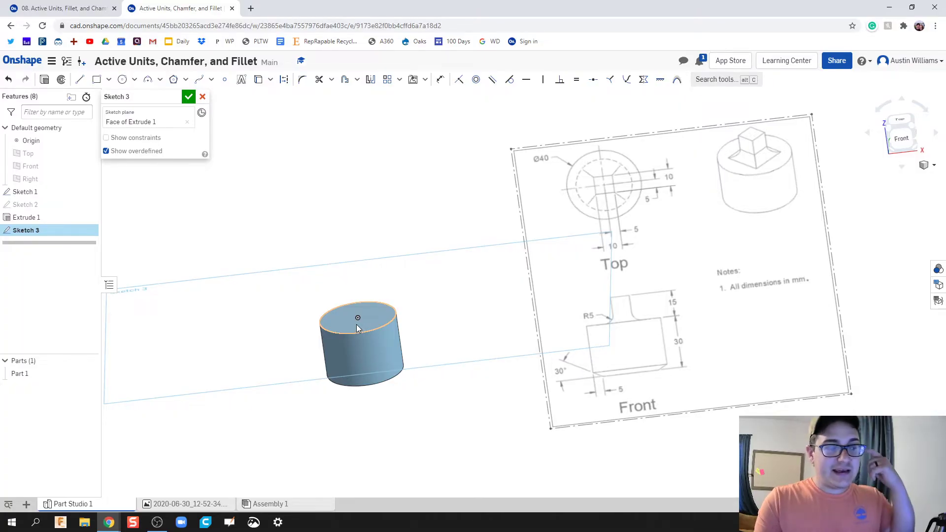
right_click(356, 325)
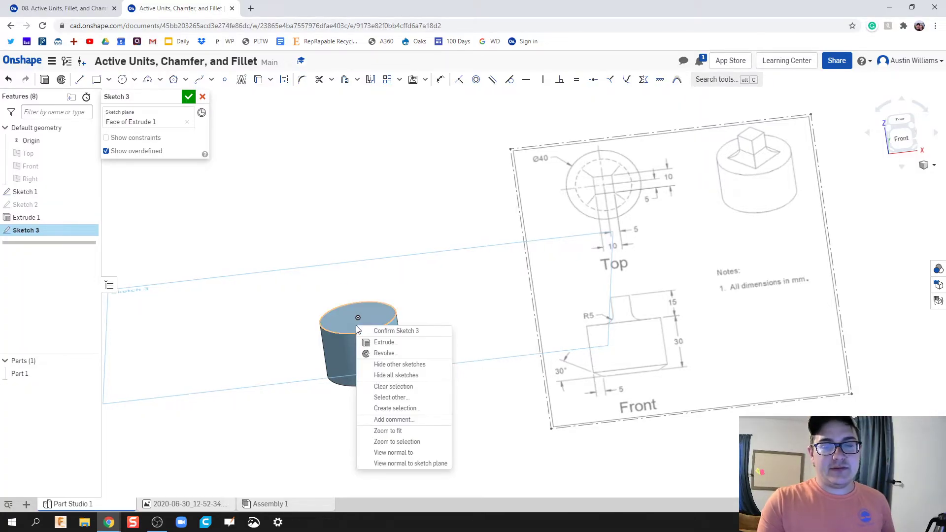
left_click(385, 463)
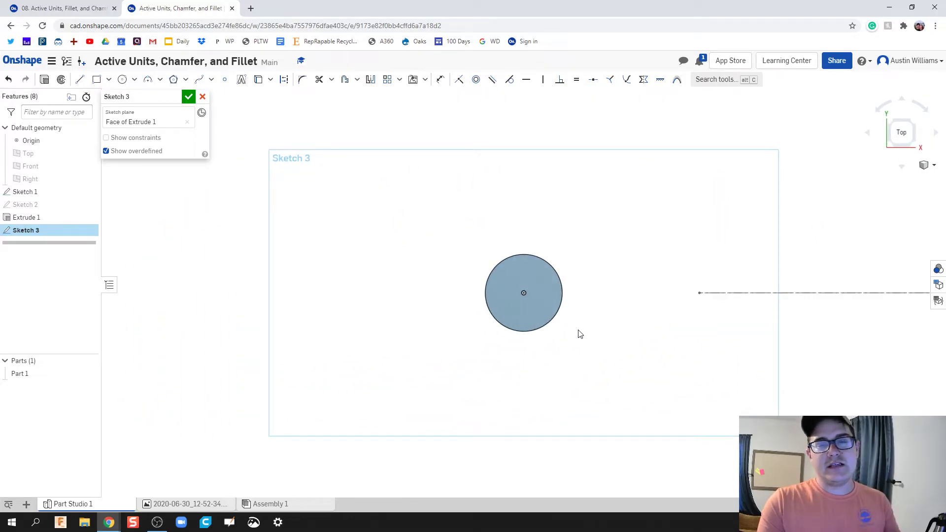
scroll(500, 318, "up", 2)
middle_click_drag(642, 331, 579, 334)
scroll(579, 333, "up", 2)
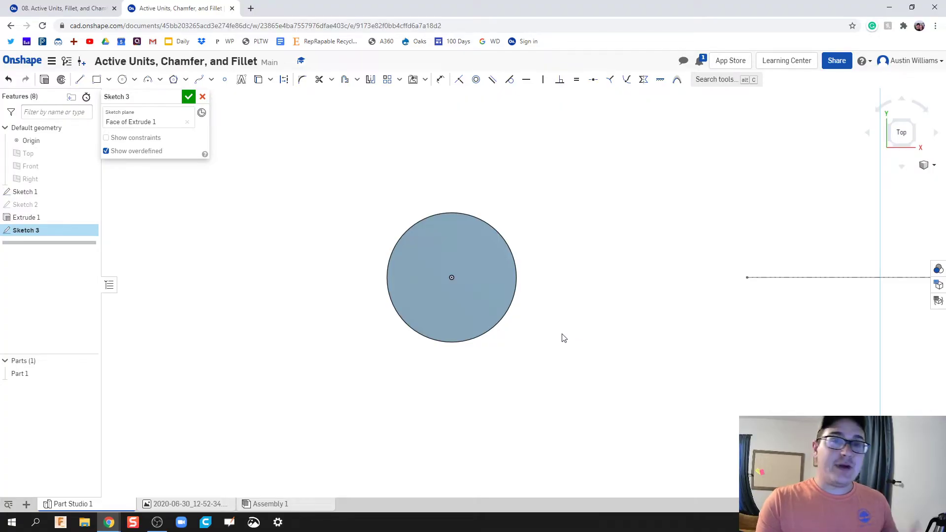
Orbit the angled 3-D view around the cylinder and the reference drawing.
key("shift+7")
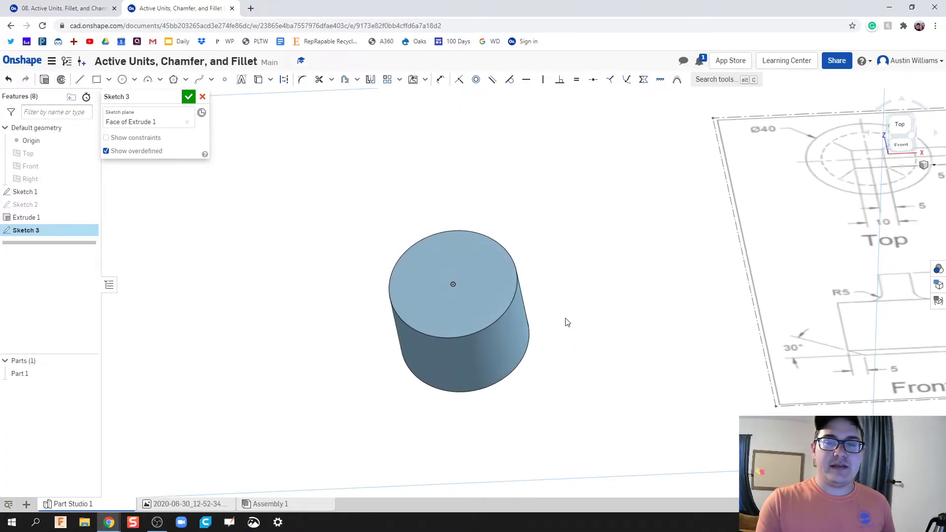
middle_click_drag(691, 369, 623, 376)
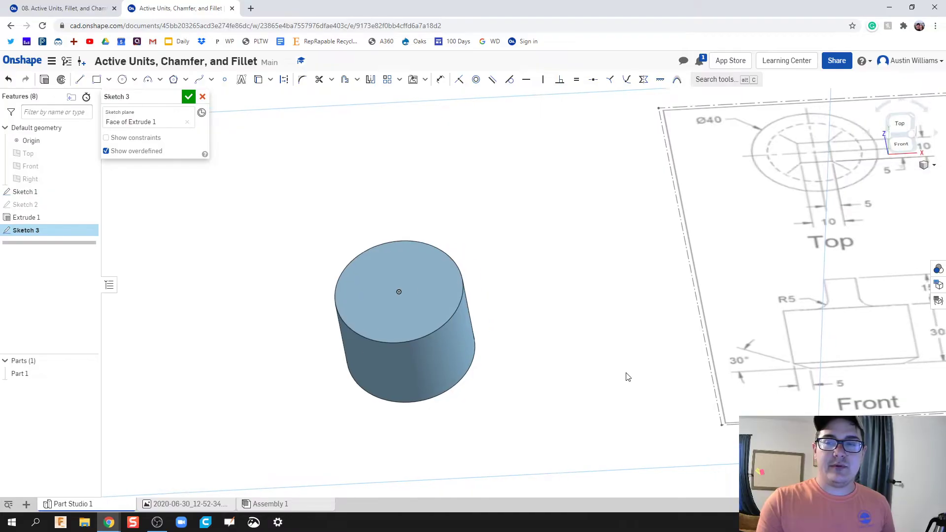
scroll(668, 305, "down", 3)
mouse_move(631, 365)
right_mouse_down()
mouse_move(615, 355)
mouse_move(658, 317)
right_mouse_up()
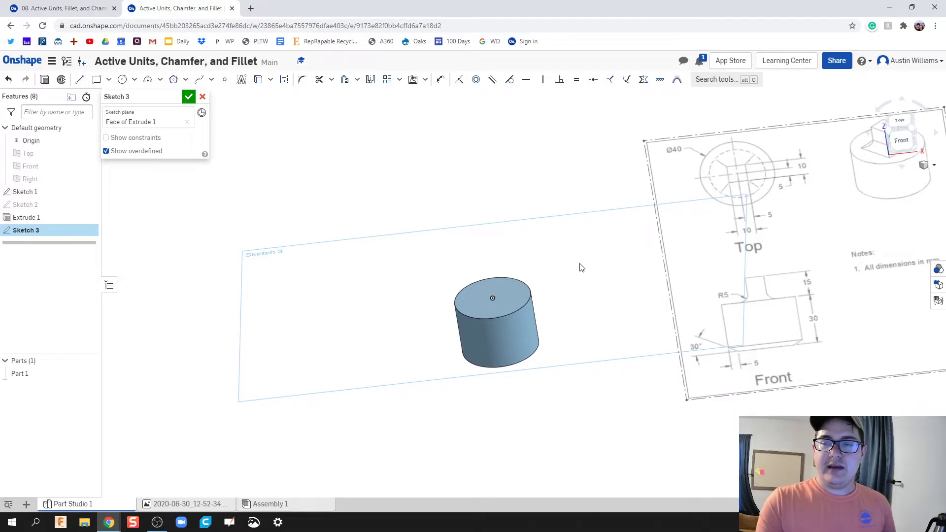
right_click_drag(582, 268, 581, 280)
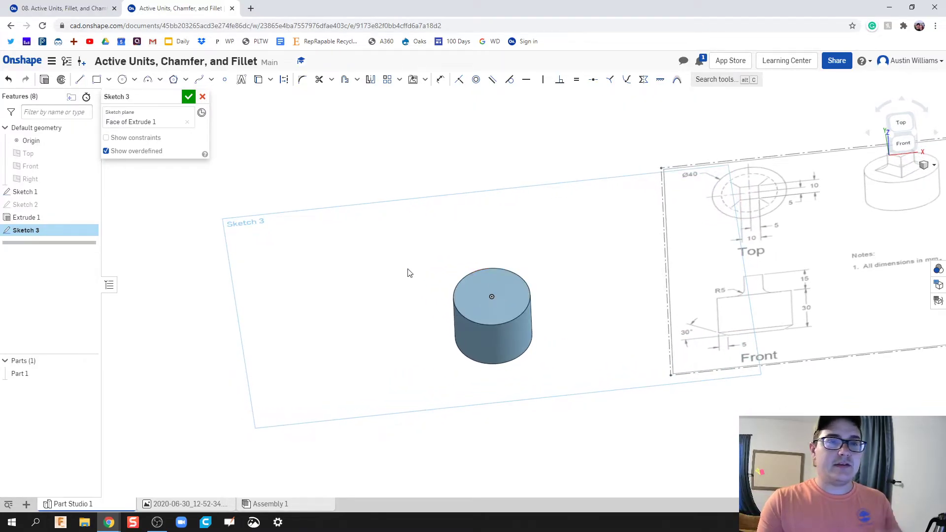
right_click_drag(336, 276, 343, 277)
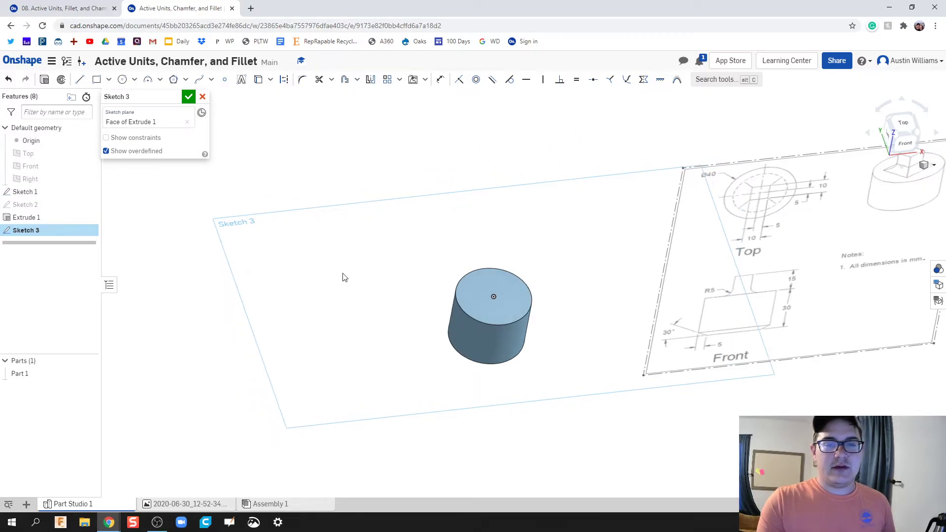
Return to the normal view of the top face, zoomed in with the circle centred.
right_click(512, 295)
left_click(550, 425)
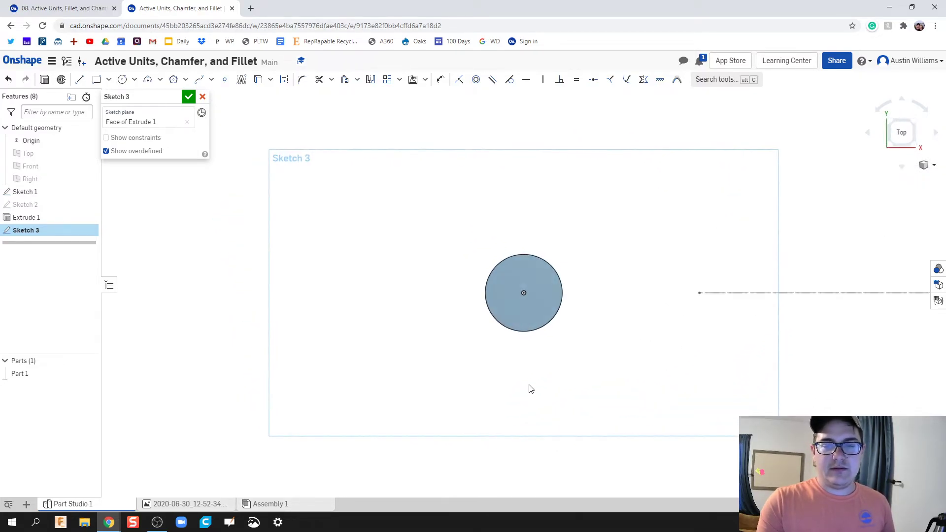
scroll(530, 334, "up", 5)
middle_click_drag(529, 334, 515, 370)
Draw a centre-point rectangle anchored at the circle's centre on the top face.
key("r")
left_click(515, 289)
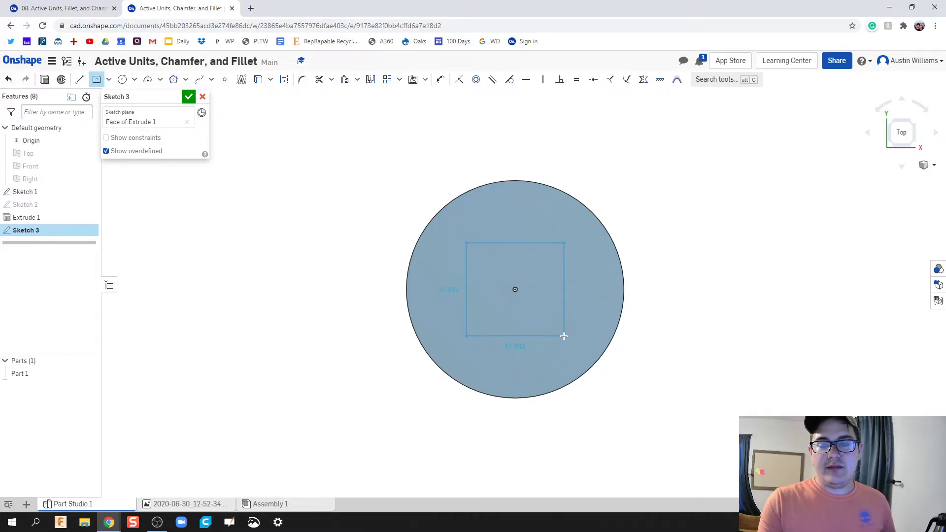
left_click(564, 336)
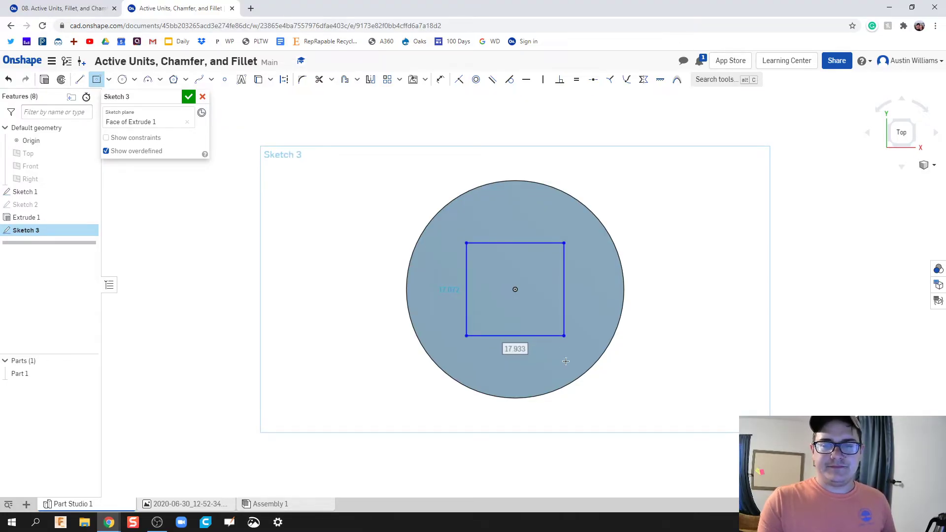
Dimension the square's height and width to 10 mm each.
key("d")
left_click(467, 295)
left_click(448, 308)
type("10")
key("Return")
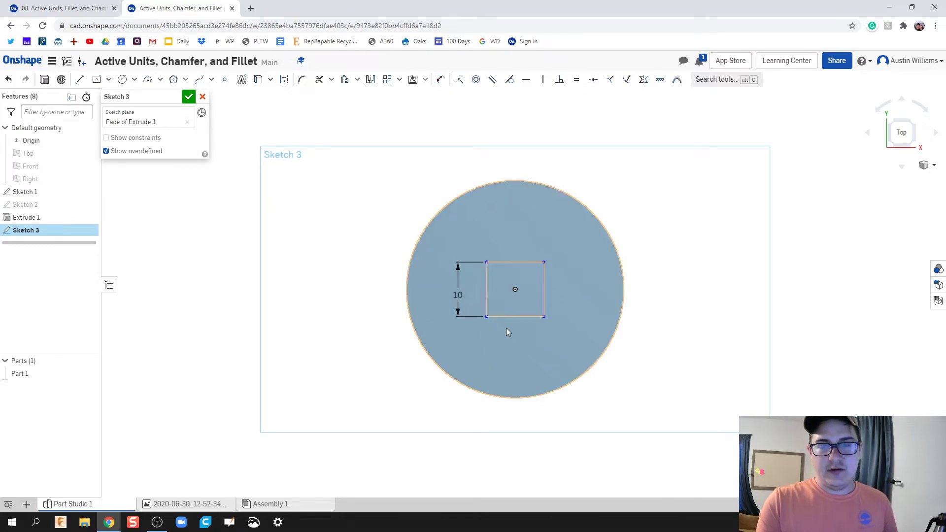
left_click(512, 317)
left_click(514, 338)
type("10")
key("Return")
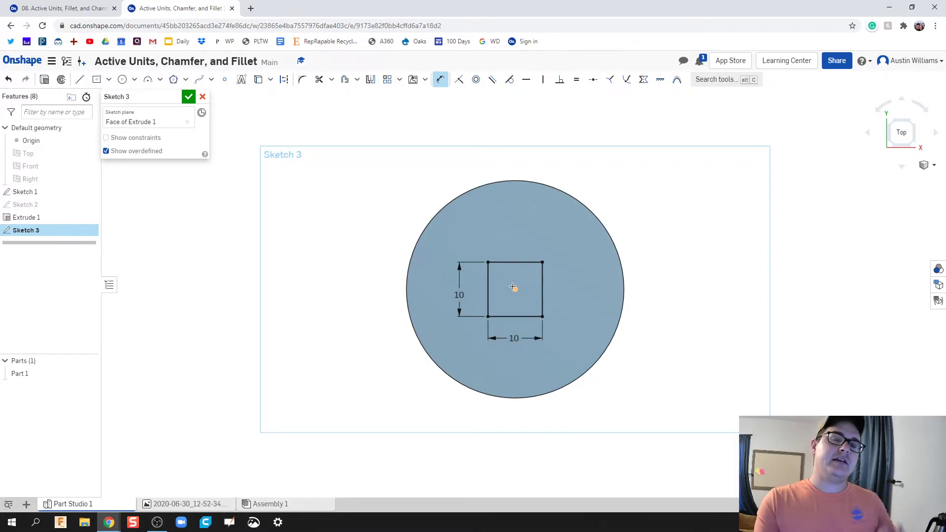
left_click(108, 85)
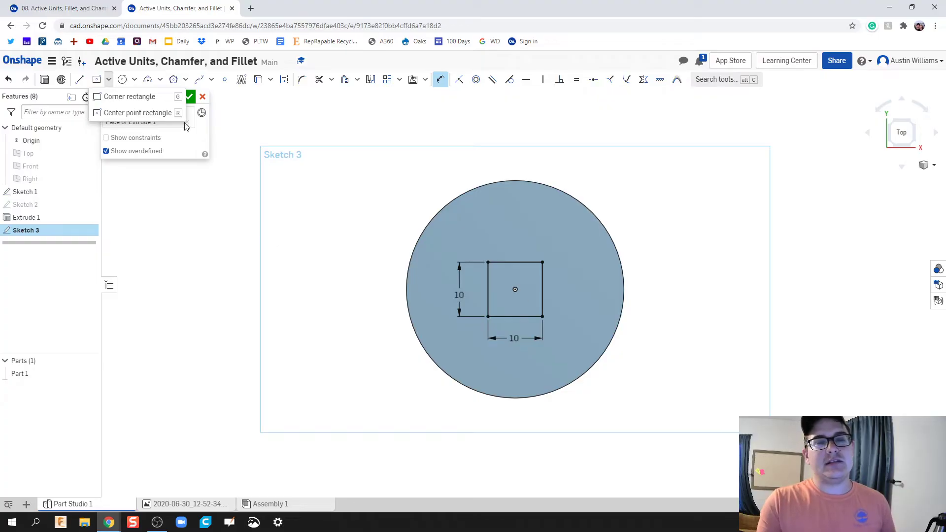
Finish the square sketch and return to an angled 3-D view of the model.
left_click(190, 98)
key("shift+7")
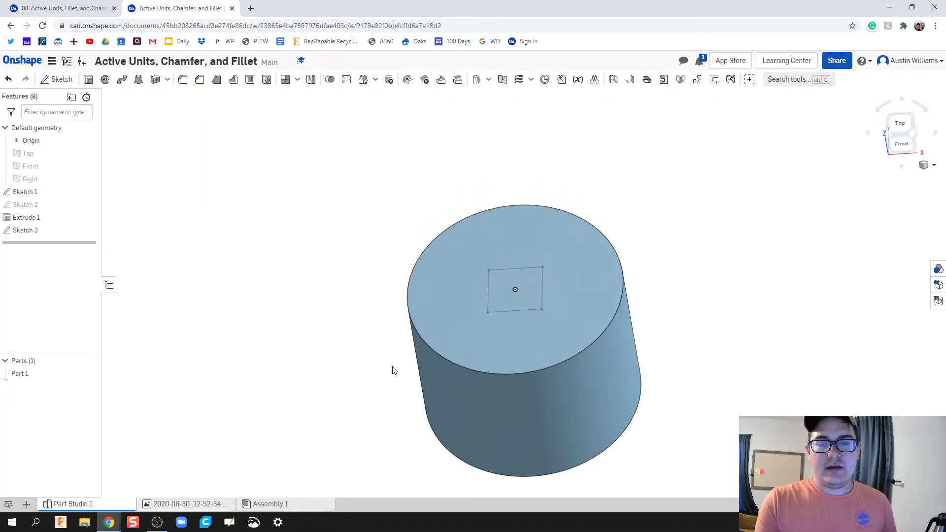
scroll(392, 369, "up", 3)
scroll(435, 379, "down", 6)
scroll(475, 362, "down", 2)
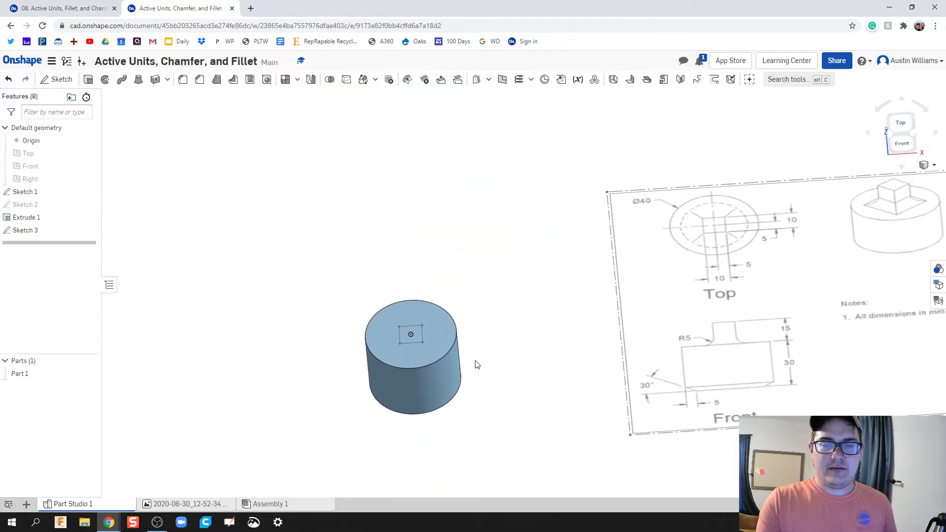
middle_click_drag(475, 363, 433, 353)
Extrude the square region 15 mm with Add to merge the peg into the cylinder.
left_click(385, 322)
left_click(88, 80)
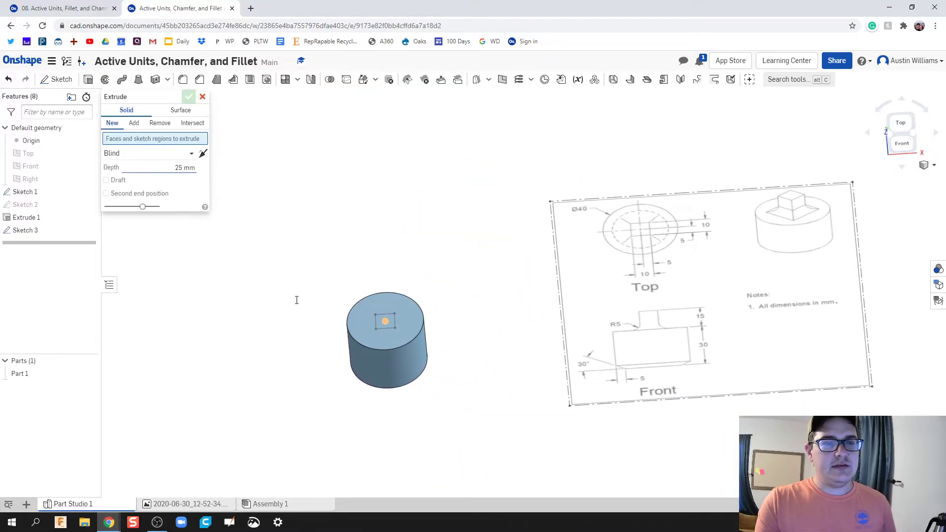
left_click(389, 322)
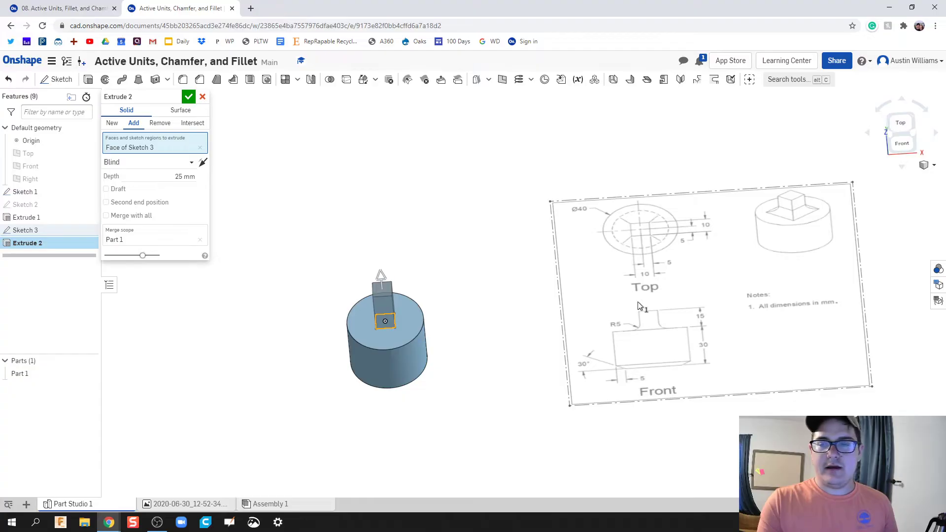
right_click_drag(595, 425, 698, 328)
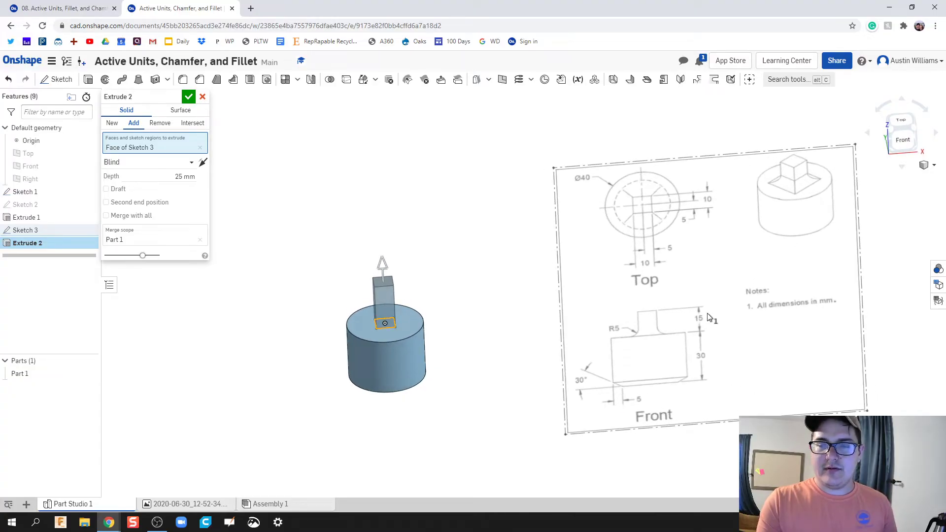
left_click(178, 176)
type("15")
key("Return")
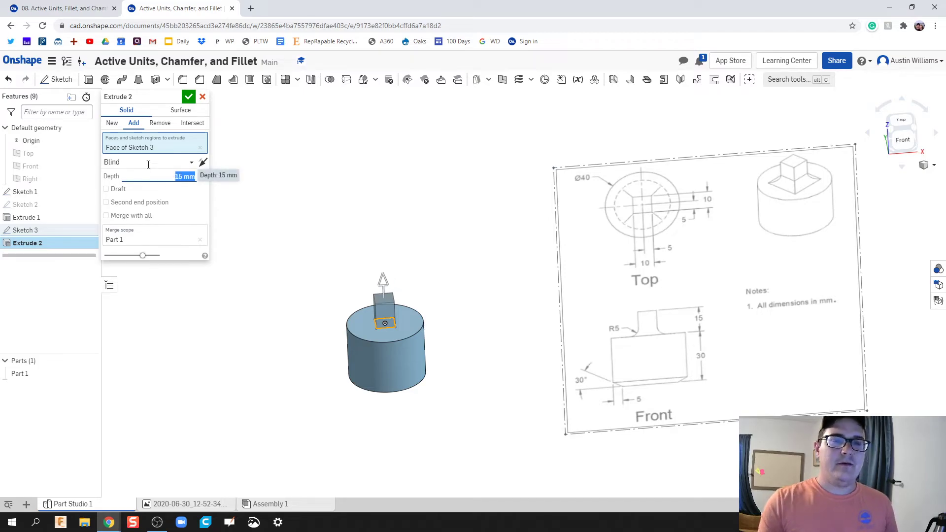
left_click(188, 96)
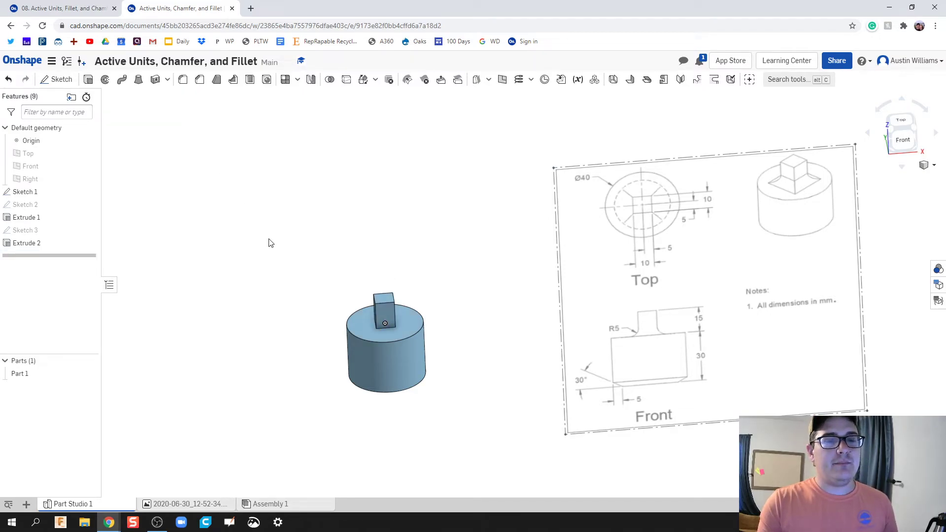
Apply a 5 mm fillet to the four edges at the base of the square peg.
left_click(183, 82)
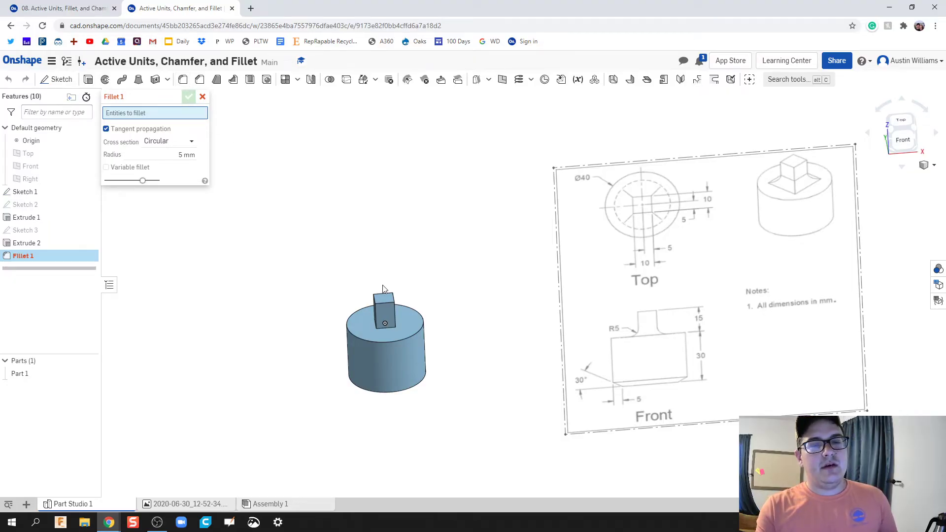
scroll(384, 322, "up", 5)
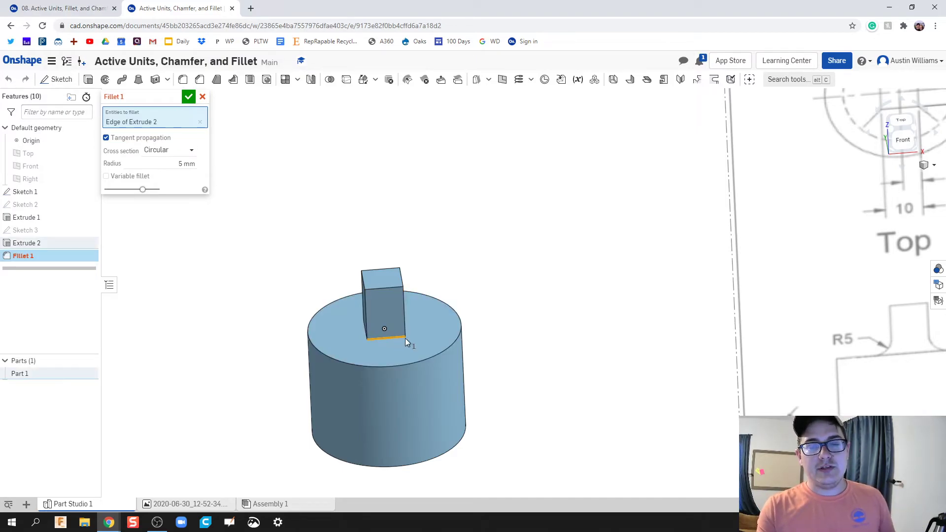
mouse_move(401, 344)
right_mouse_down()
mouse_move(366, 370)
mouse_move(389, 361)
mouse_move(411, 374)
right_mouse_up()
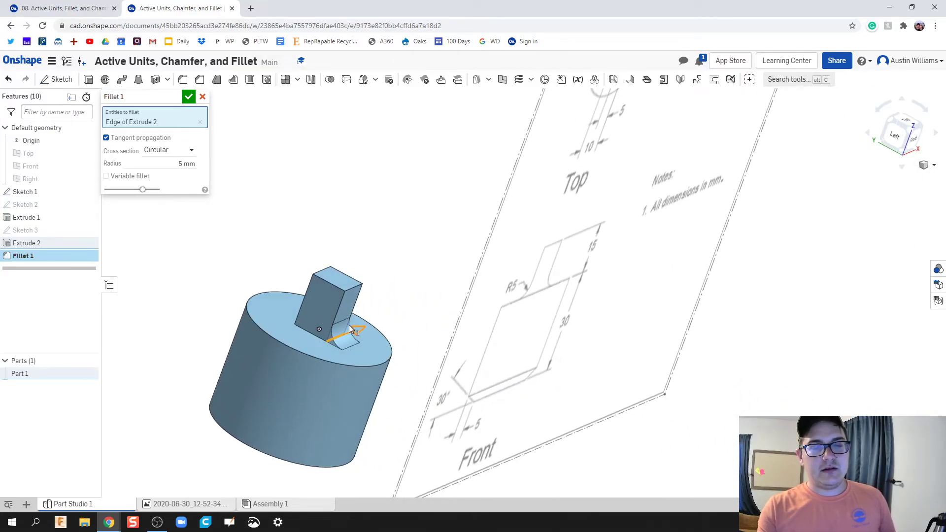
left_click(317, 335)
right_click_drag(270, 257, 286, 334)
left_click(315, 359)
right_click_drag(356, 332, 330, 335)
left_click(326, 351)
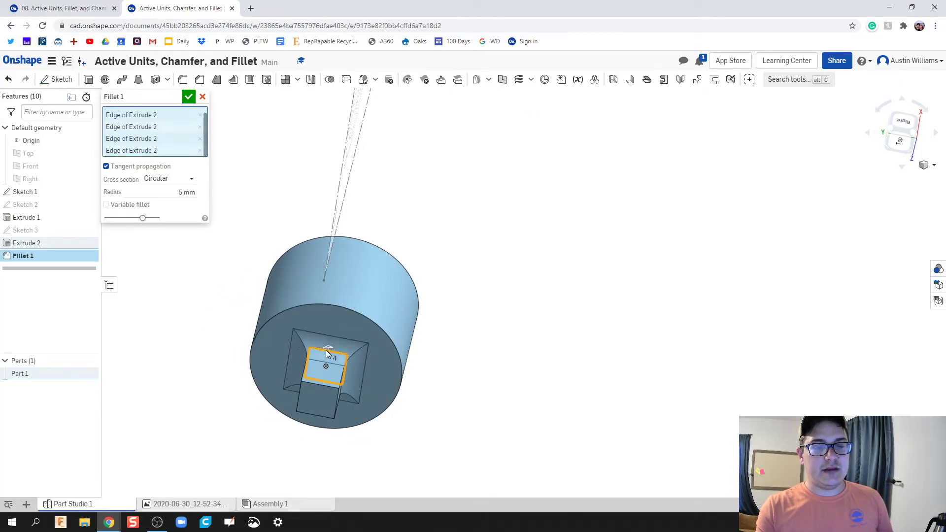
mouse_move(466, 382)
right_mouse_down()
mouse_move(512, 285)
mouse_move(501, 274)
mouse_move(459, 281)
right_mouse_up()
scroll(464, 290, "up", 5)
scroll(463, 291, "down", 5)
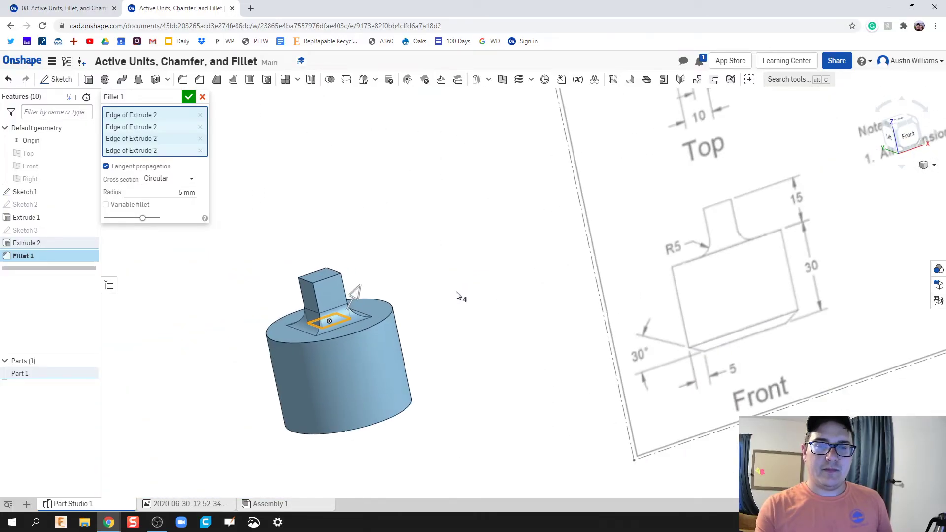
scroll(531, 329, "up", 3)
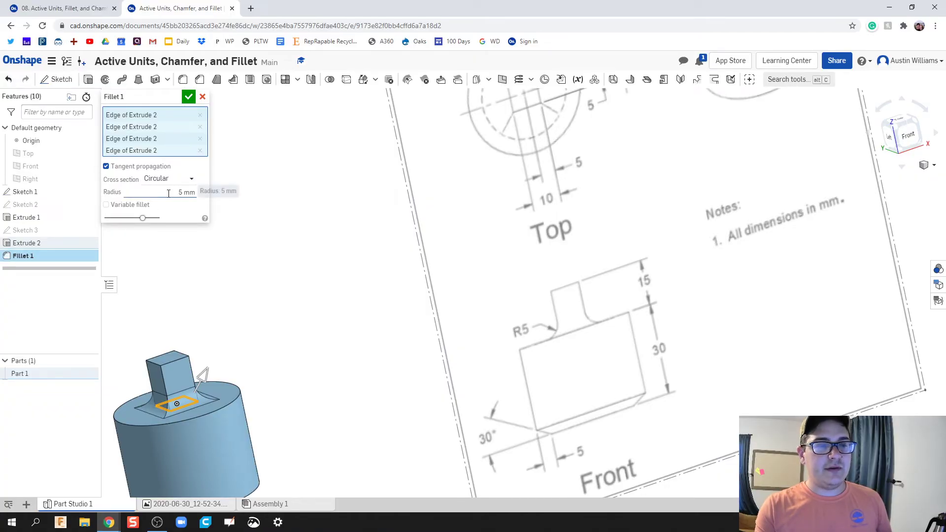
left_click(188, 98)
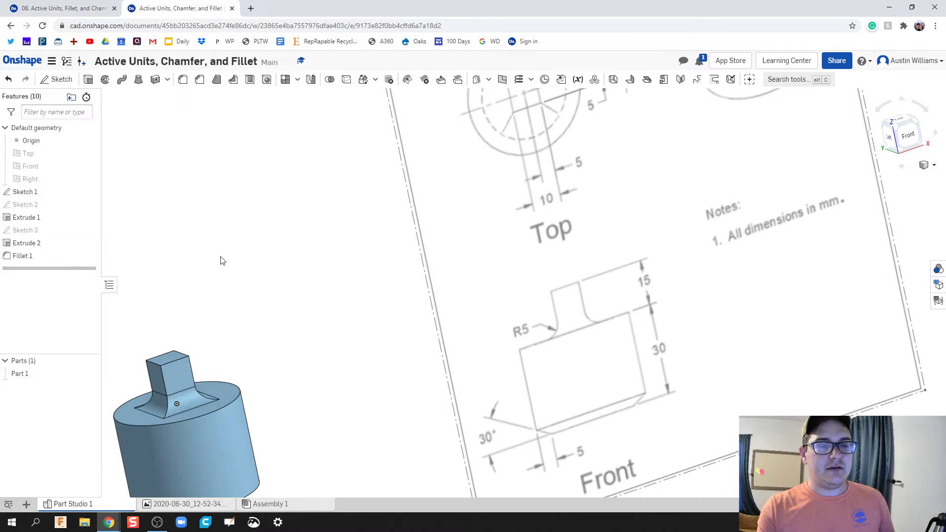
scroll(311, 399, "down", 3)
Start a chamfer and select the cylinder's bottom circular edge.
scroll(383, 342, "down", 3)
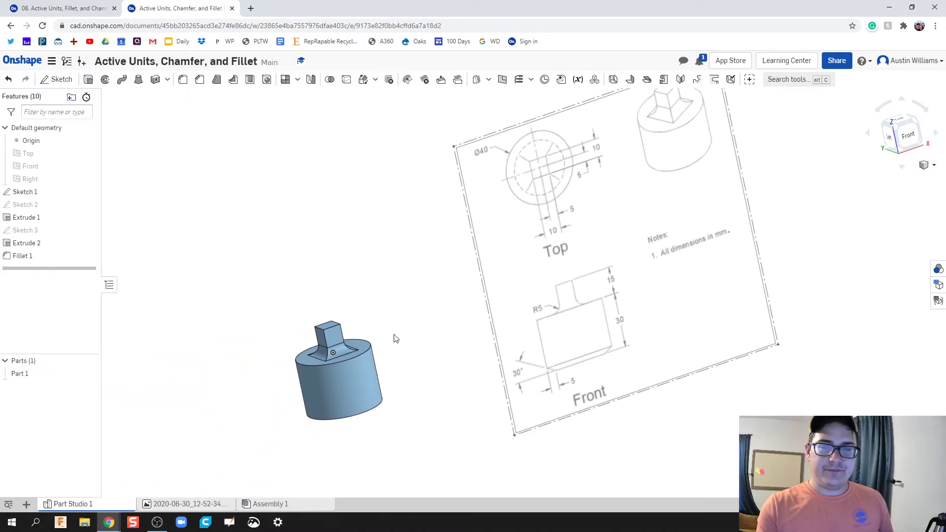
left_click(907, 135)
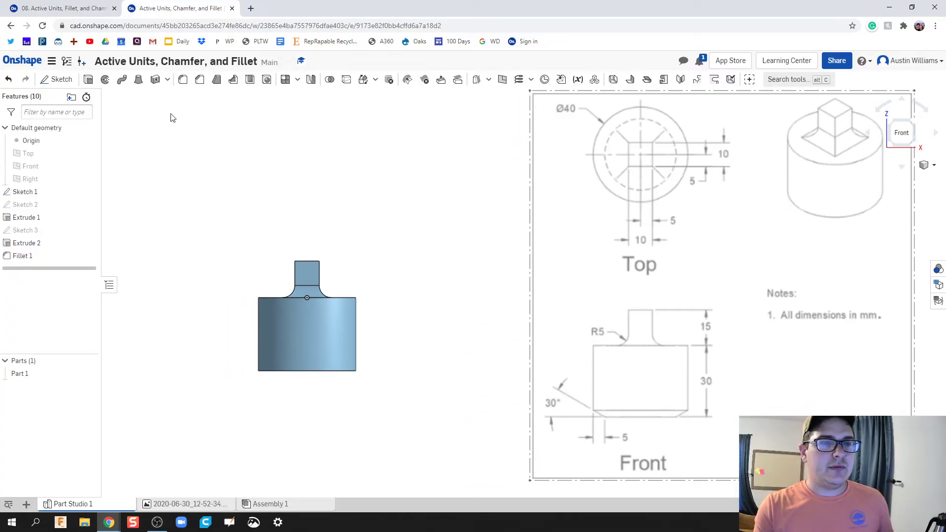
left_click(200, 81)
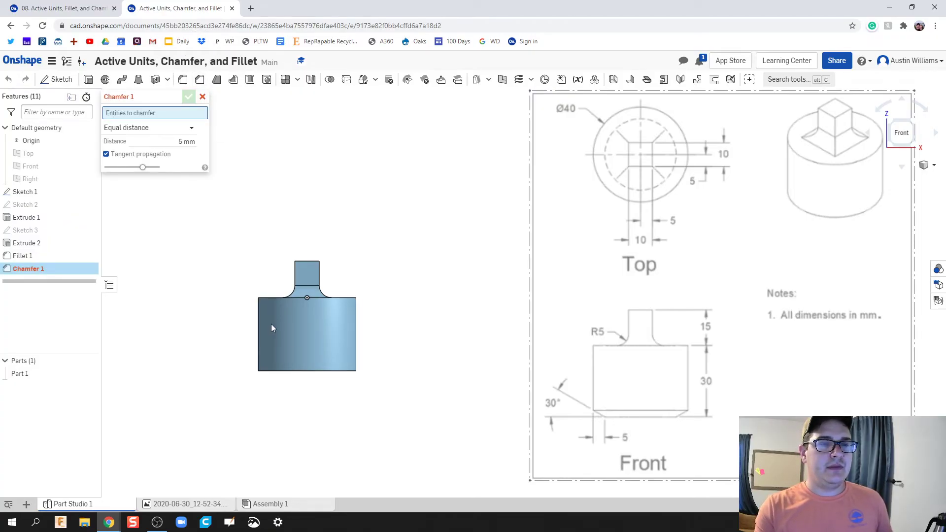
mouse_move(313, 380)
right_mouse_down()
mouse_move(298, 414)
mouse_move(307, 363)
right_mouse_up()
scroll(308, 358, "up", 3)
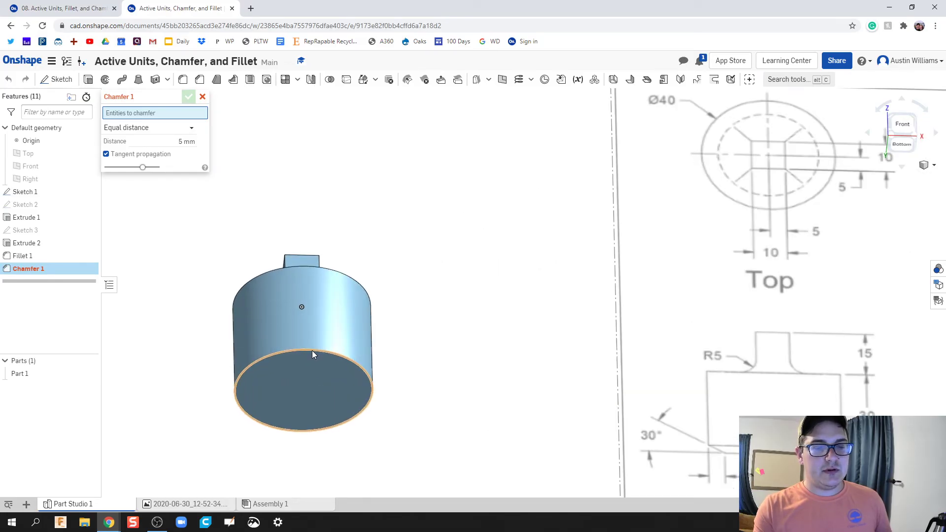
left_click(311, 351)
right_click_drag(446, 342, 448, 378)
scroll(449, 378, "down", 4)
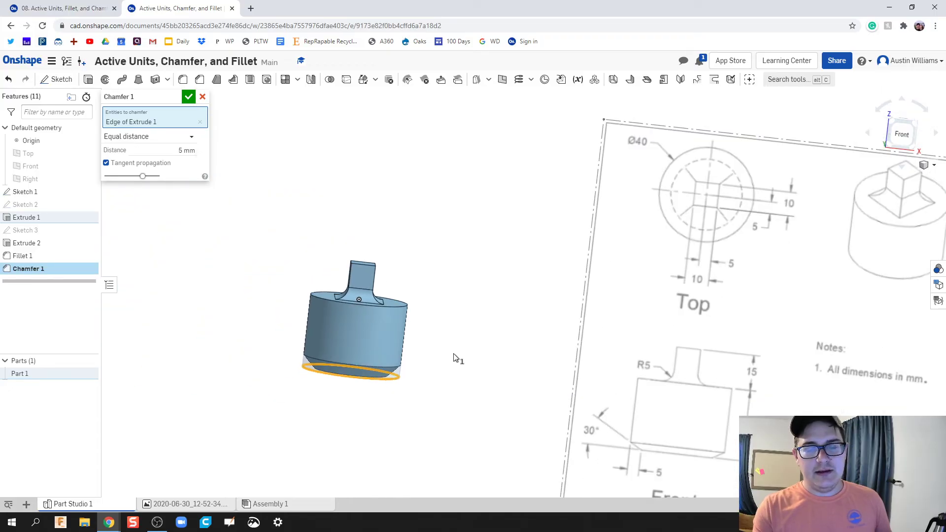
left_click(908, 135)
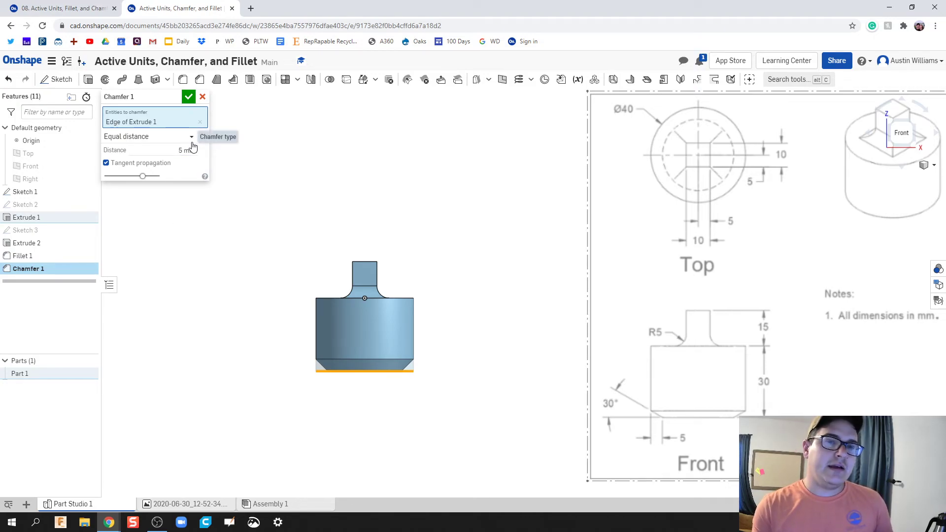
Set the chamfer type to Distance and angle with a 30° angle and confirm.
left_click(188, 137)
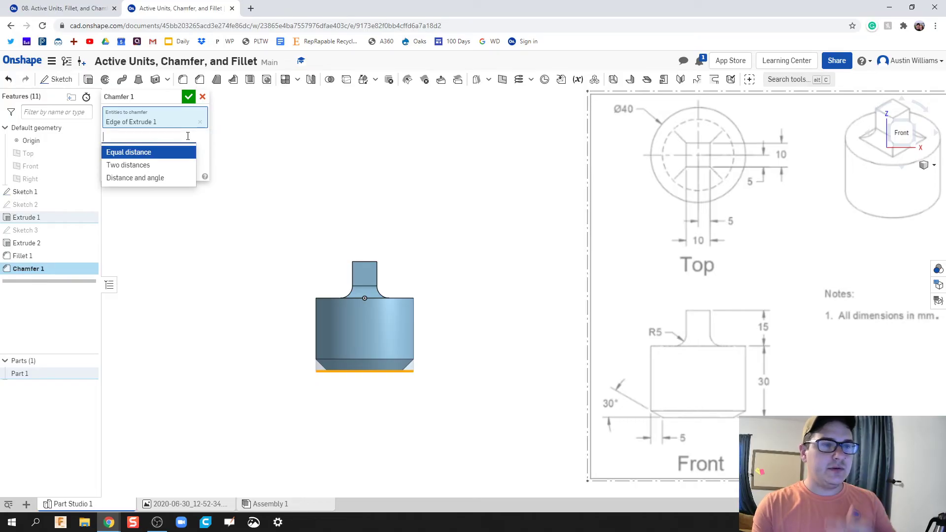
left_click(166, 178)
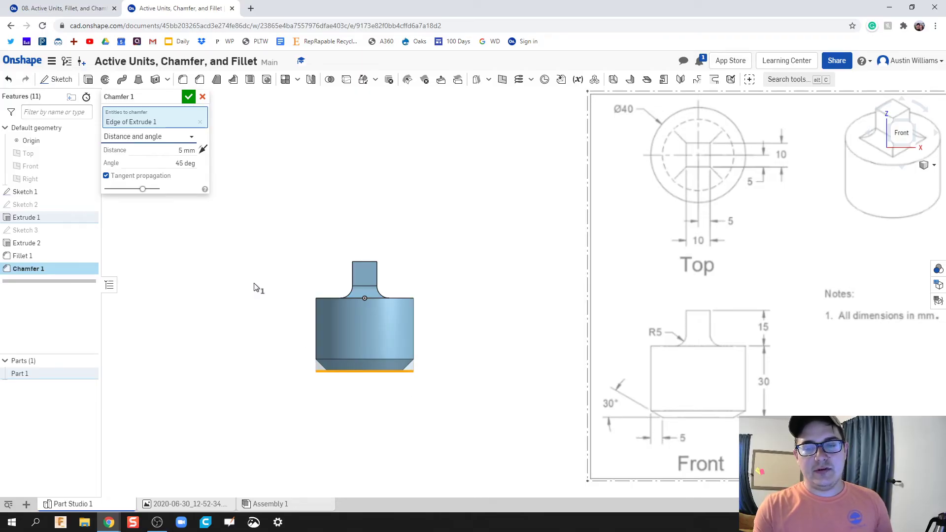
left_click(180, 165)
type("30")
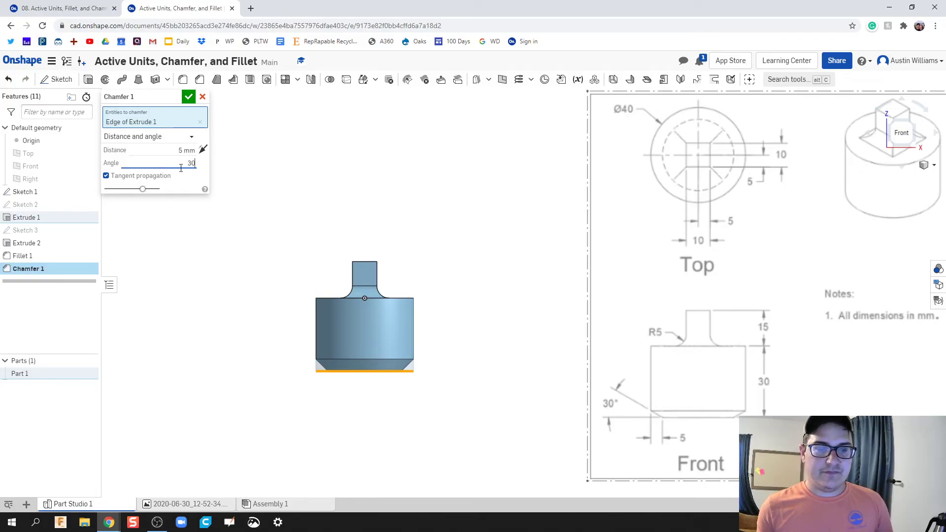
key("Return")
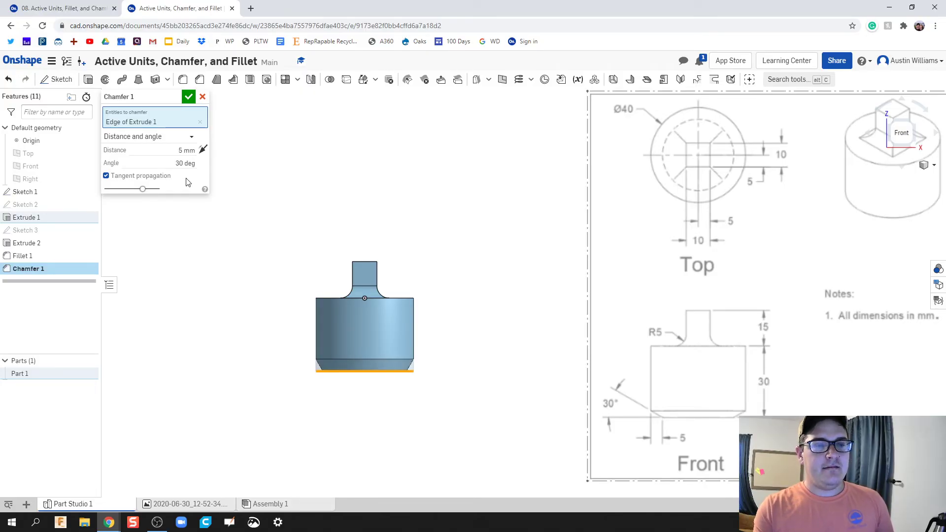
left_click(186, 100)
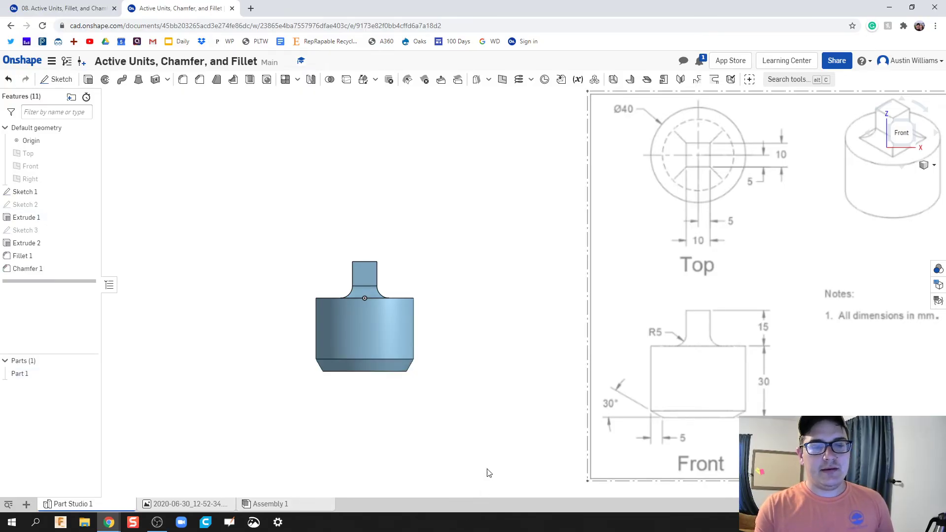
Rotate to an oblique view and toggle the reference drawing sketch hidden and shown again.
scroll(451, 401, "up", 1)
scroll(453, 401, "down", 2)
scroll(452, 400, "down", 2)
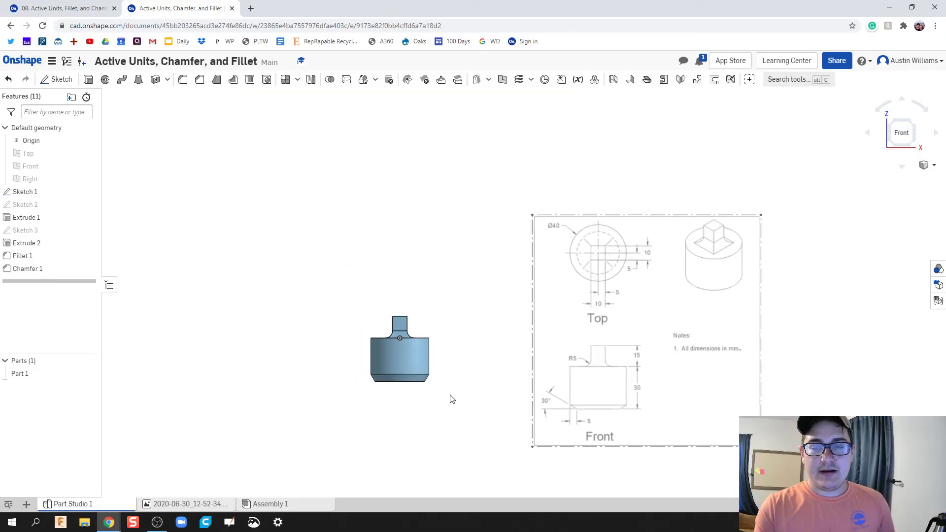
scroll(446, 394, "up", 3)
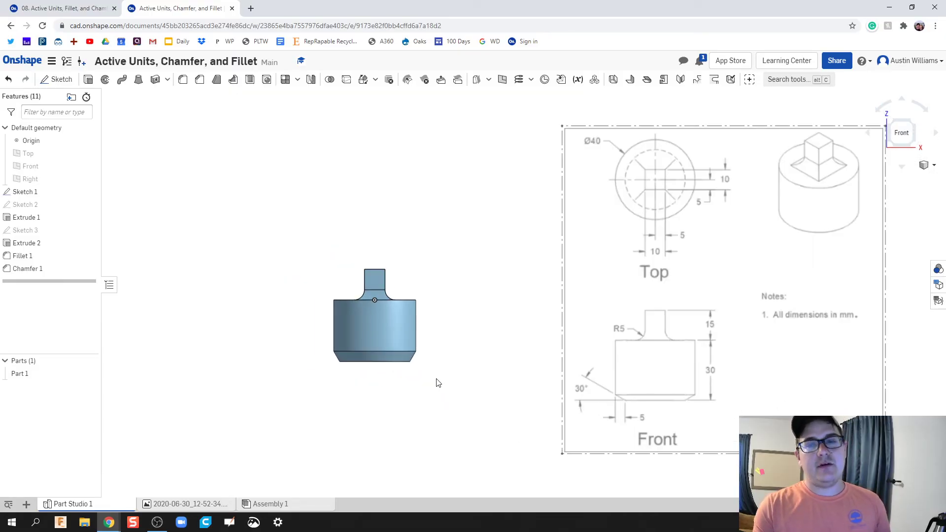
key("Up")
key("Right")
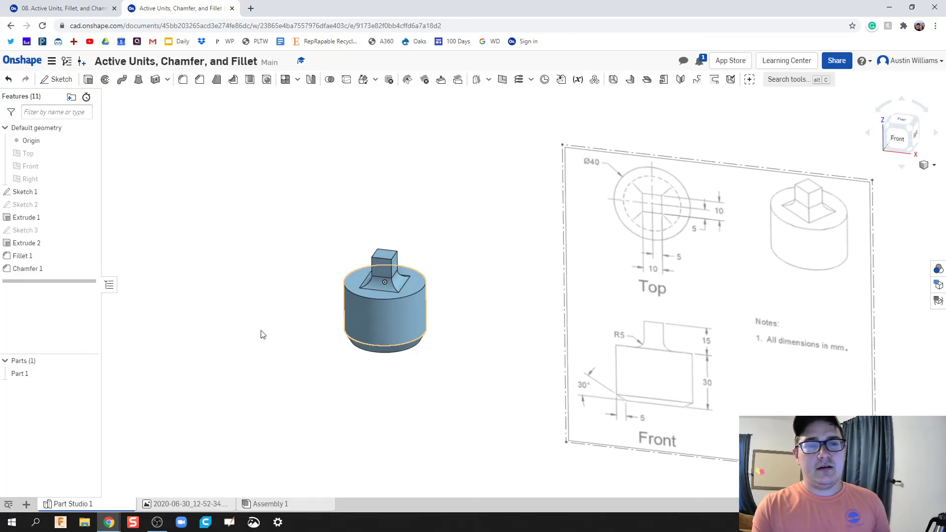
middle_click_drag(452, 290, 346, 278)
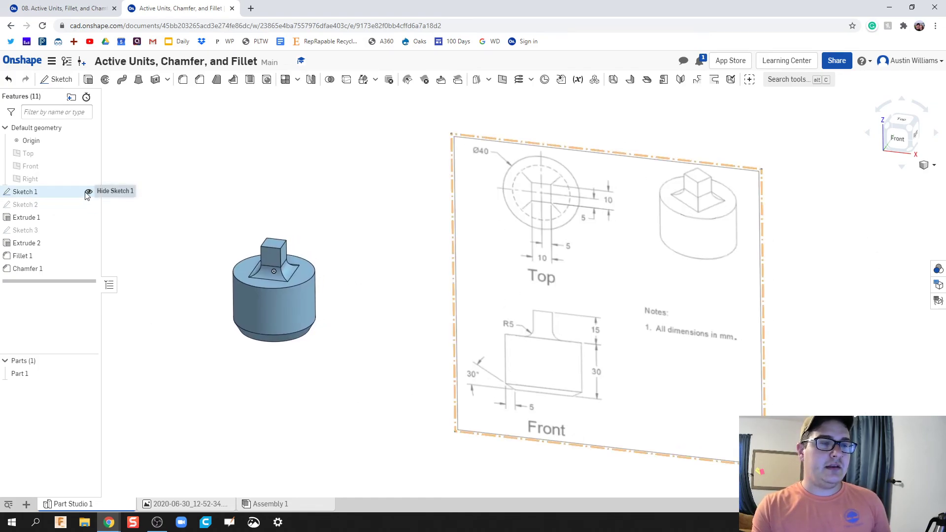
left_click(88, 192)
mouse_move(356, 435)
middle_mouse_down()
mouse_move(540, 414)
mouse_move(532, 400)
middle_mouse_up()
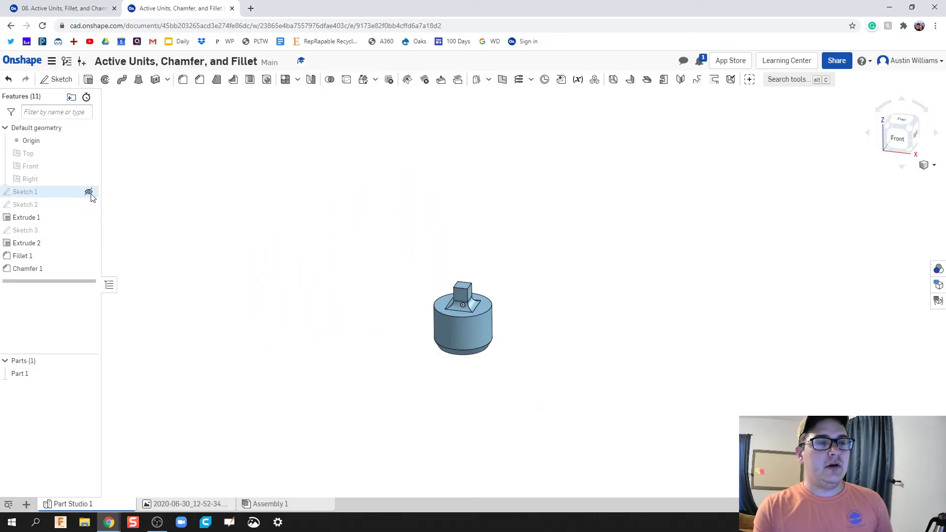
left_click(88, 193)
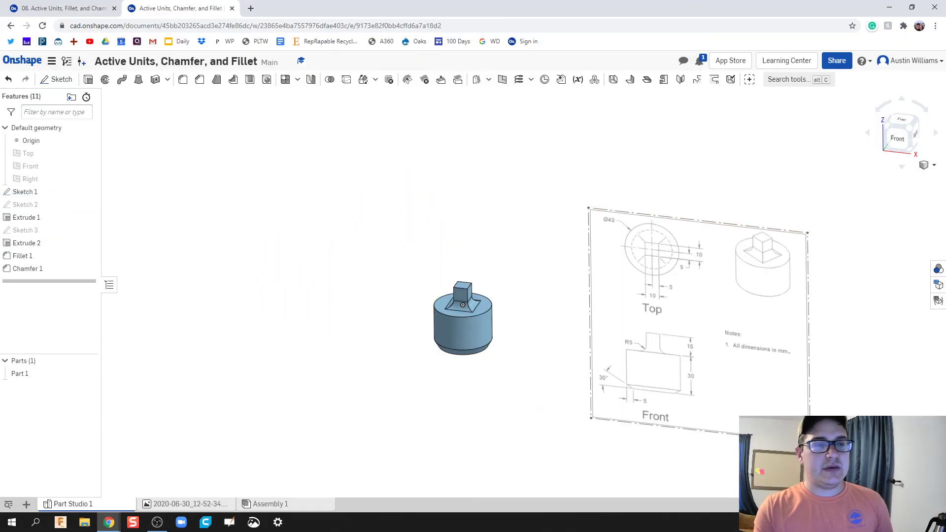
Delete Sketch 1, the reference drawing, from the feature list.
right_click(34, 192)
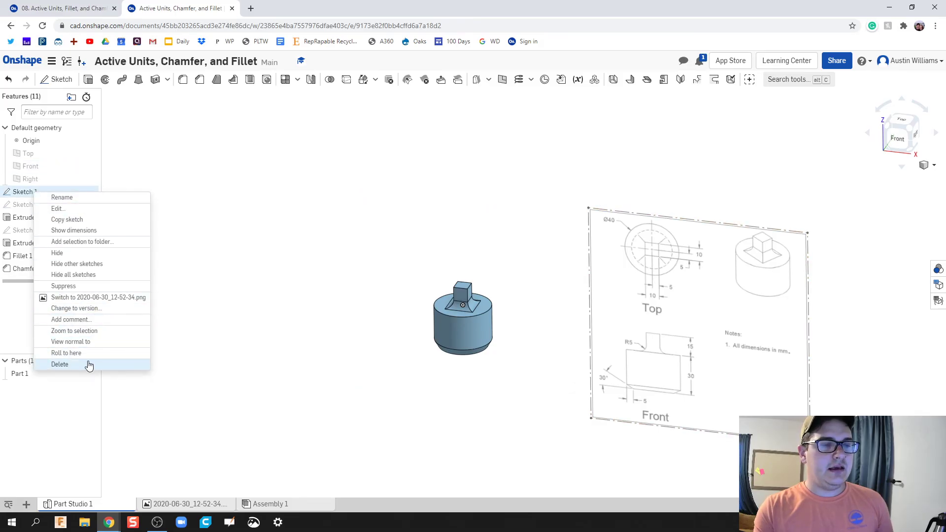
left_click(59, 364)
scroll(488, 380, "down", 1)
scroll(485, 380, "up", 6)
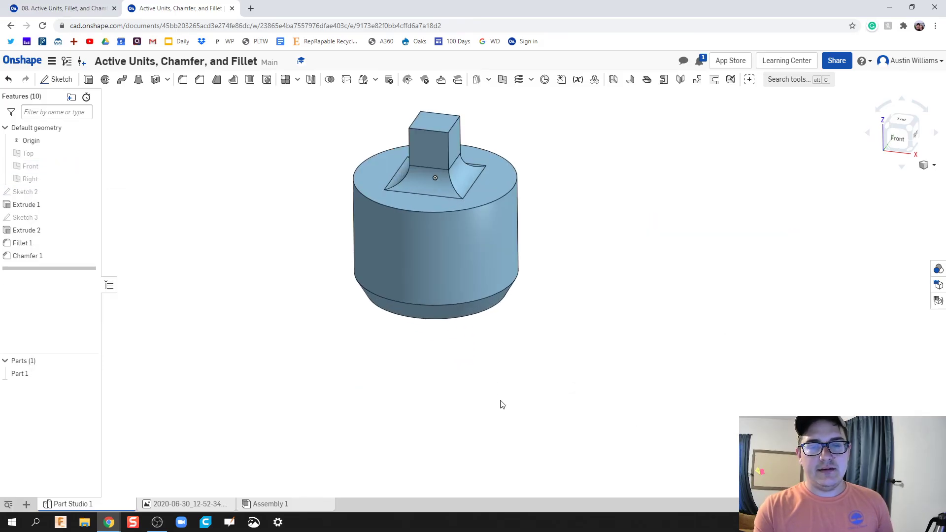
middle_click_drag(509, 413, 542, 484)
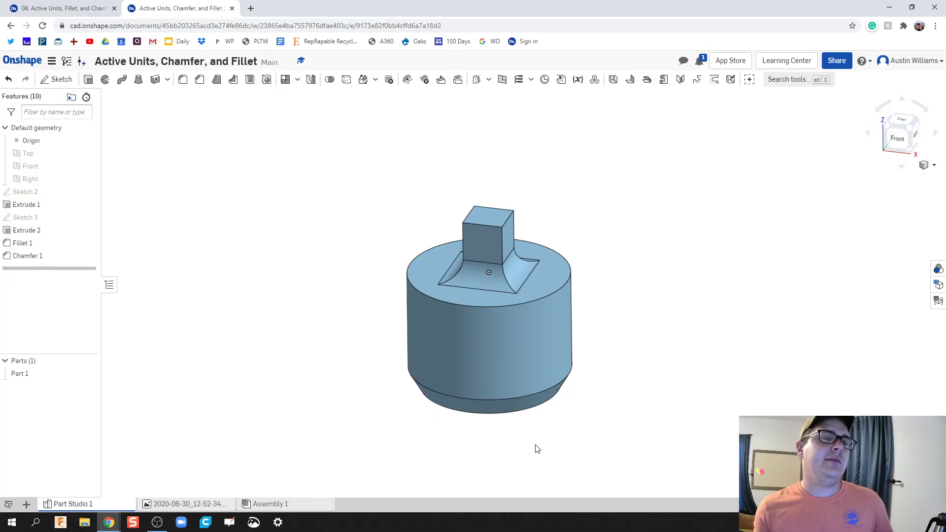